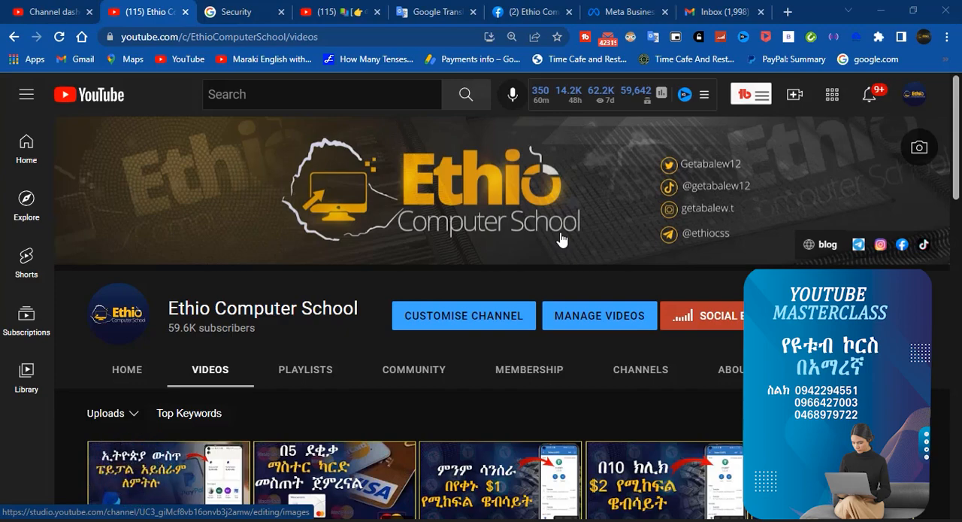
Open the Ethio Computer School Facebook page and look through its ad tips and page information
{"action": "left_click", "coordinate": [535, 9]}
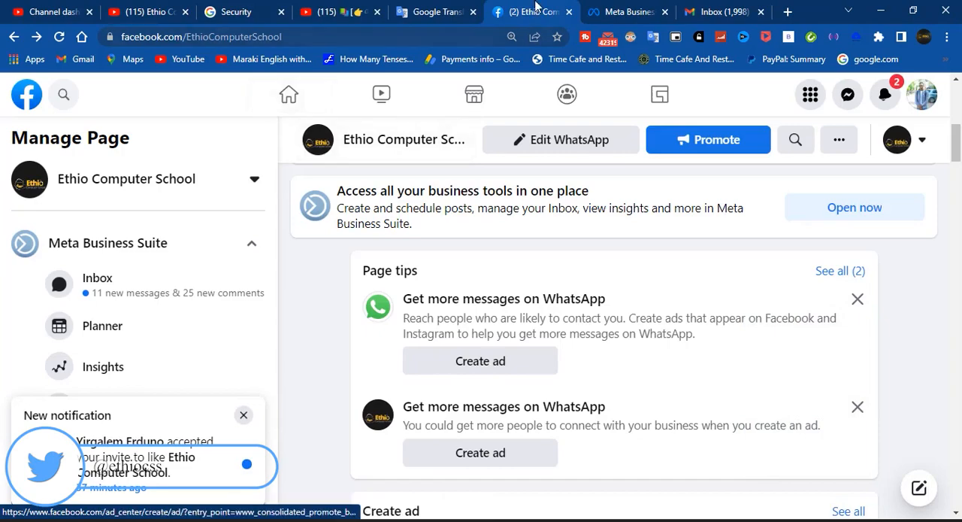
{"action": "left_click", "coordinate": [137, 9]}
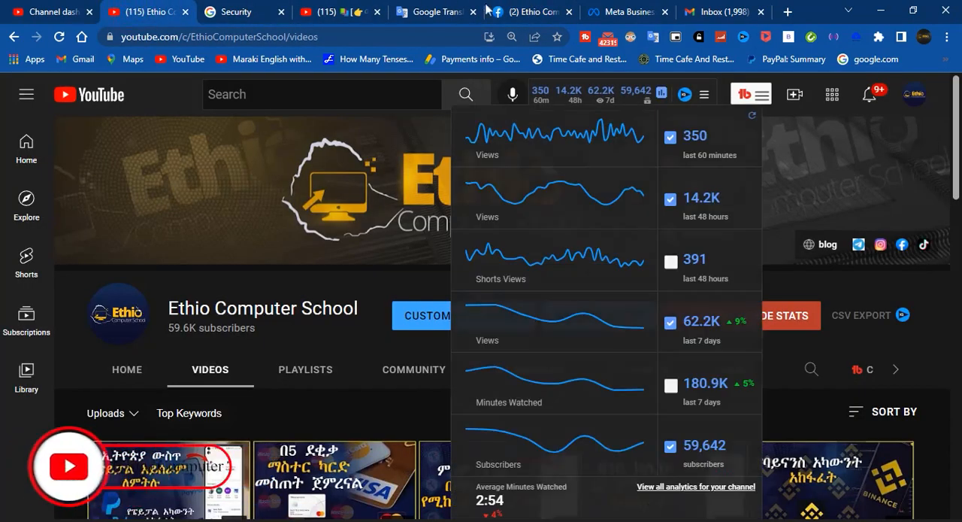
{"action": "left_click", "coordinate": [530, 10]}
{"action": "scroll", "coordinate": [514, 382], "scroll_direction": "down", "scroll_amount": 1}
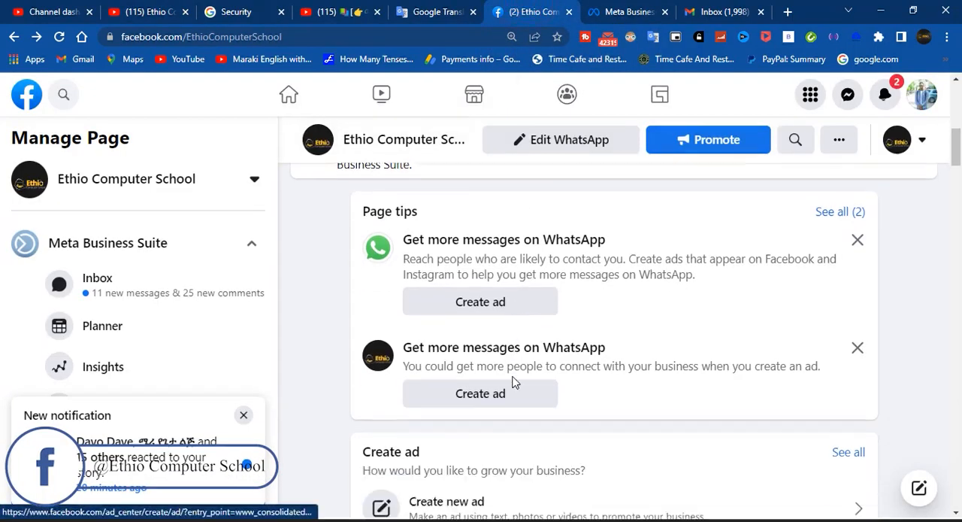
{"action": "scroll", "coordinate": [514, 381], "scroll_direction": "down", "scroll_amount": 12}
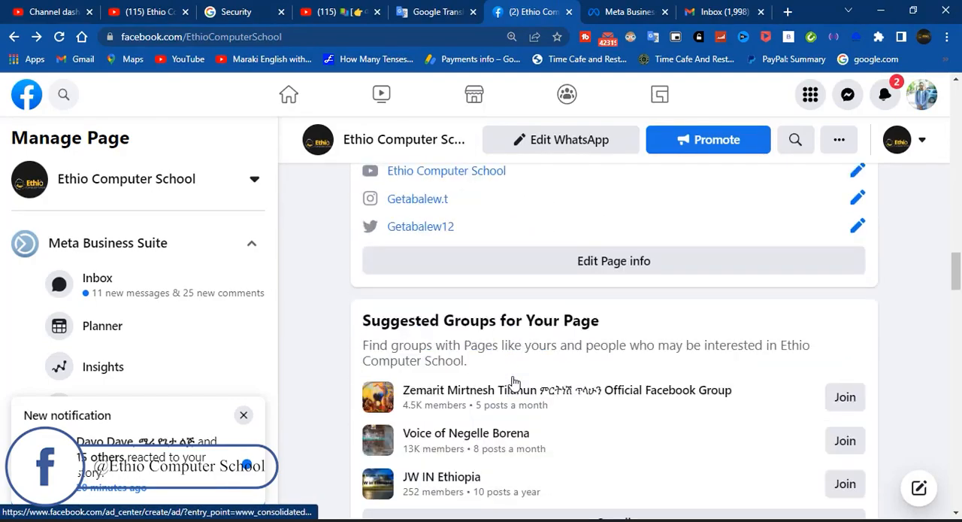
{"action": "scroll", "coordinate": [514, 382], "scroll_direction": "down", "scroll_amount": 10}
{"action": "scroll", "coordinate": [514, 382], "scroll_direction": "up", "scroll_amount": 12}
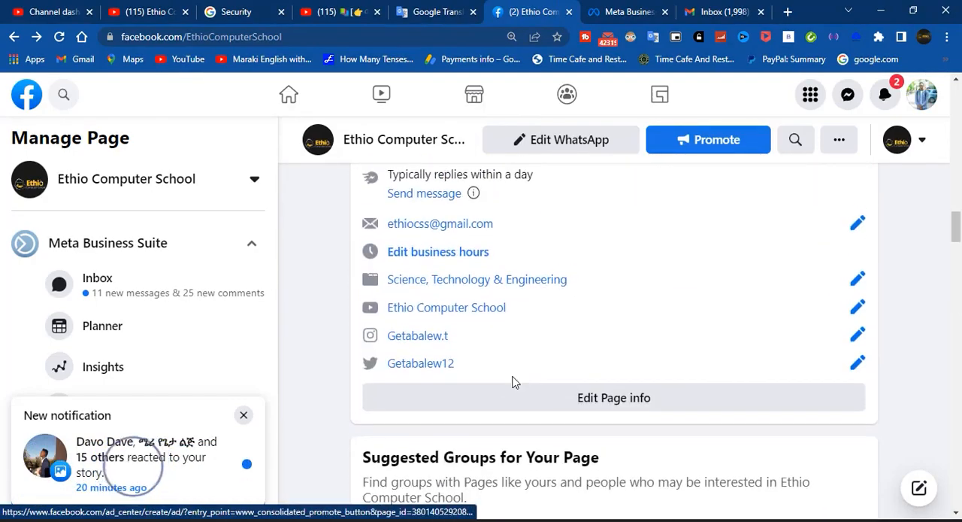
{"action": "scroll", "coordinate": [514, 382], "scroll_direction": "up", "scroll_amount": 10}
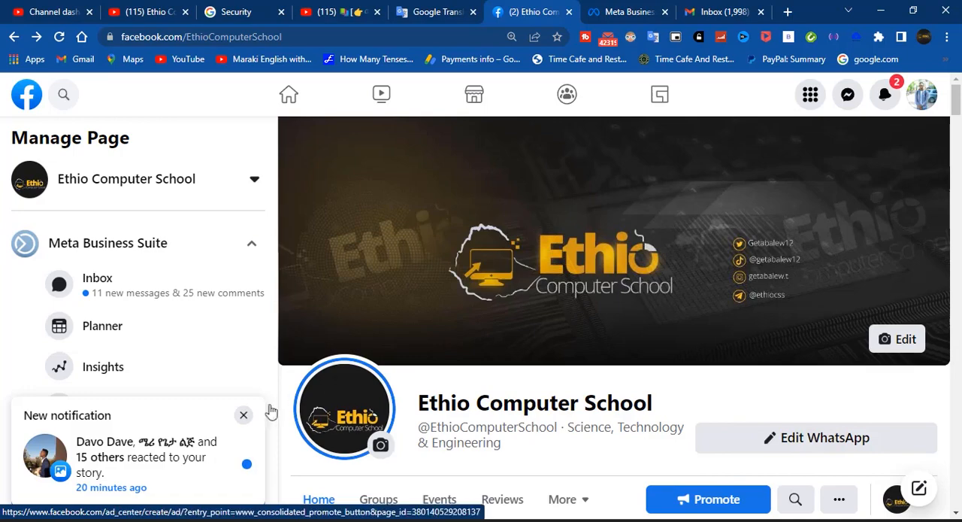
Dismiss the new notification and choose Ethio Computer School as the page to manage
{"action": "left_click", "coordinate": [245, 416]}
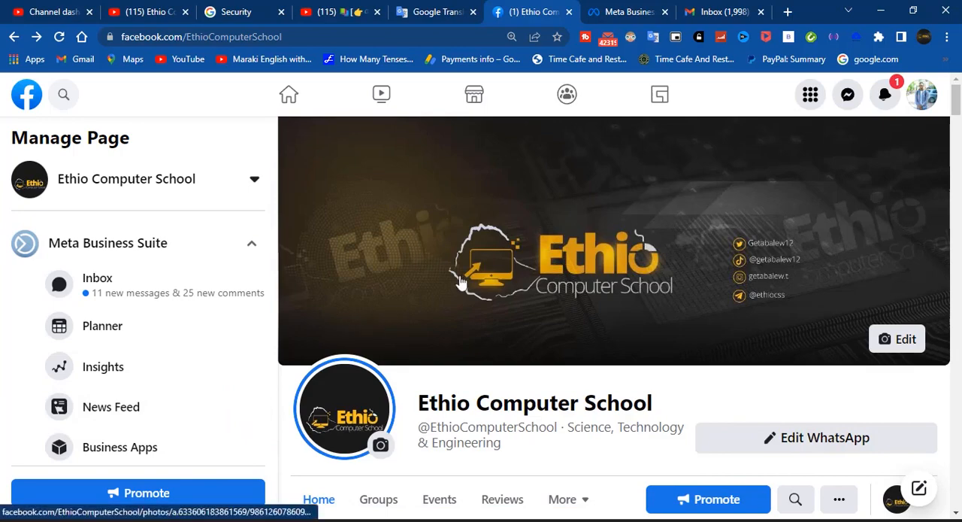
{"action": "scroll", "coordinate": [630, 209], "scroll_direction": "down", "scroll_amount": 6}
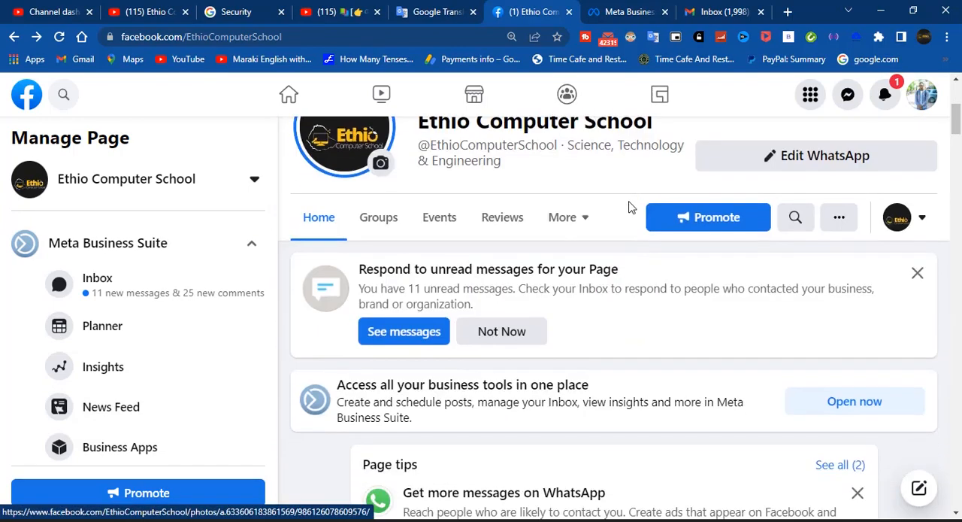
{"action": "scroll", "coordinate": [630, 208], "scroll_direction": "down", "scroll_amount": 2}
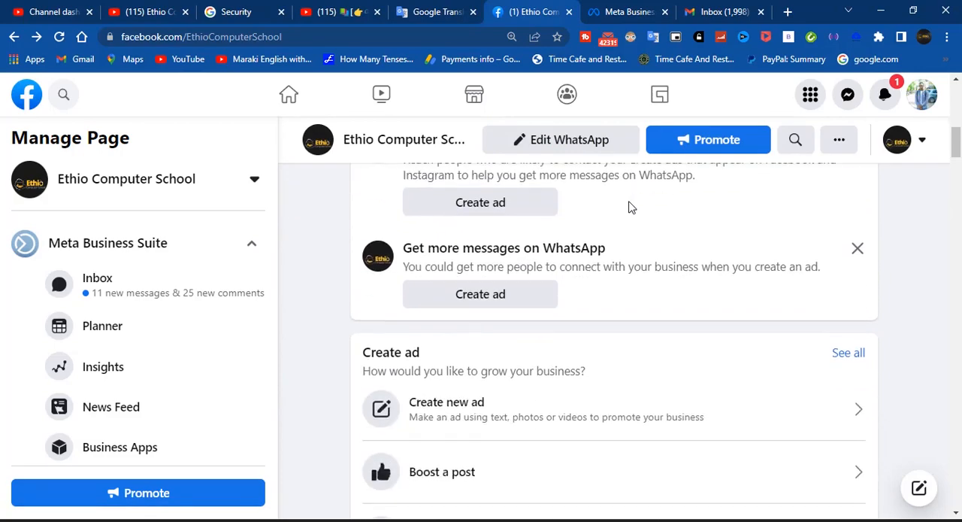
{"action": "scroll", "coordinate": [605, 322], "scroll_direction": "up", "scroll_amount": 8}
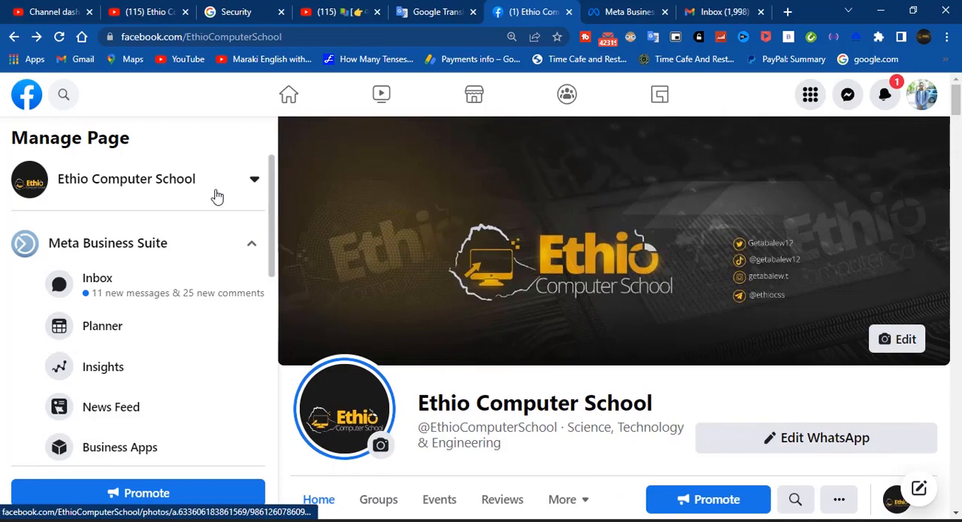
{"action": "left_click", "coordinate": [216, 192]}
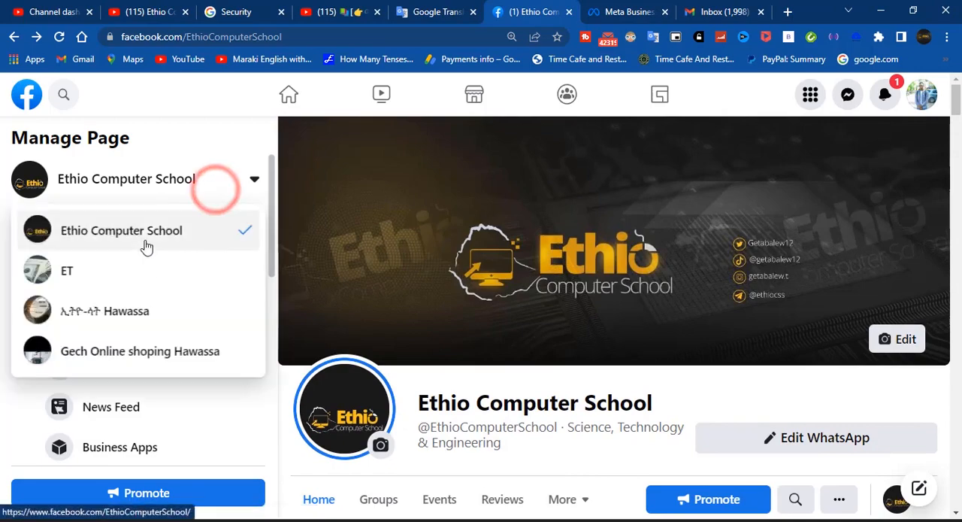
{"action": "left_click", "coordinate": [146, 244]}
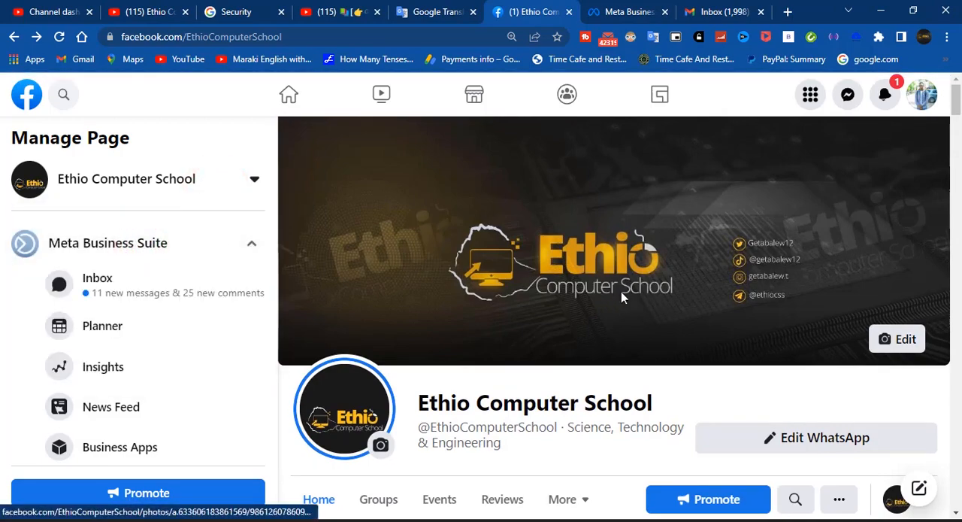
Examine the page's published posts, their reach and engagement figures, the boost option and the About section
{"action": "scroll", "coordinate": [621, 296], "scroll_direction": "down", "scroll_amount": 5}
{"action": "scroll", "coordinate": [621, 296], "scroll_direction": "down", "scroll_amount": 15}
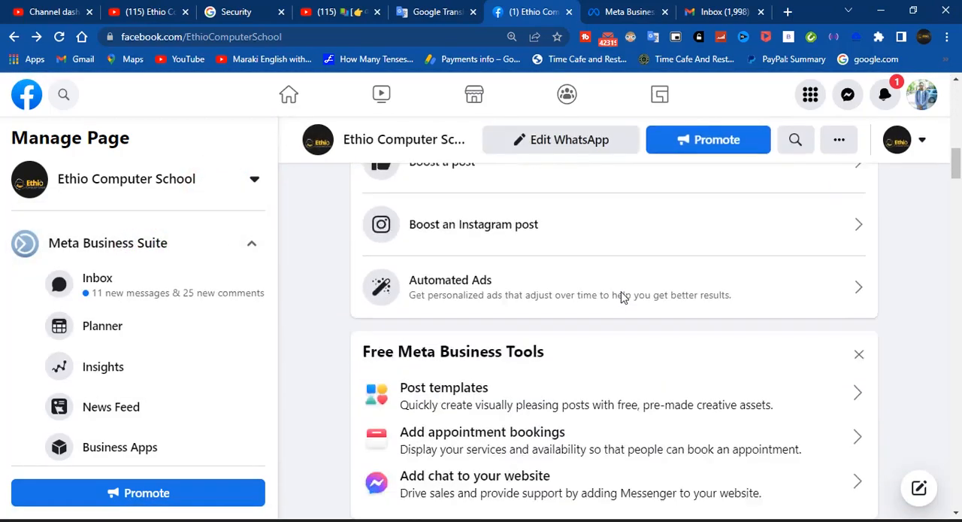
{"action": "scroll", "coordinate": [621, 296], "scroll_direction": "down", "scroll_amount": 20}
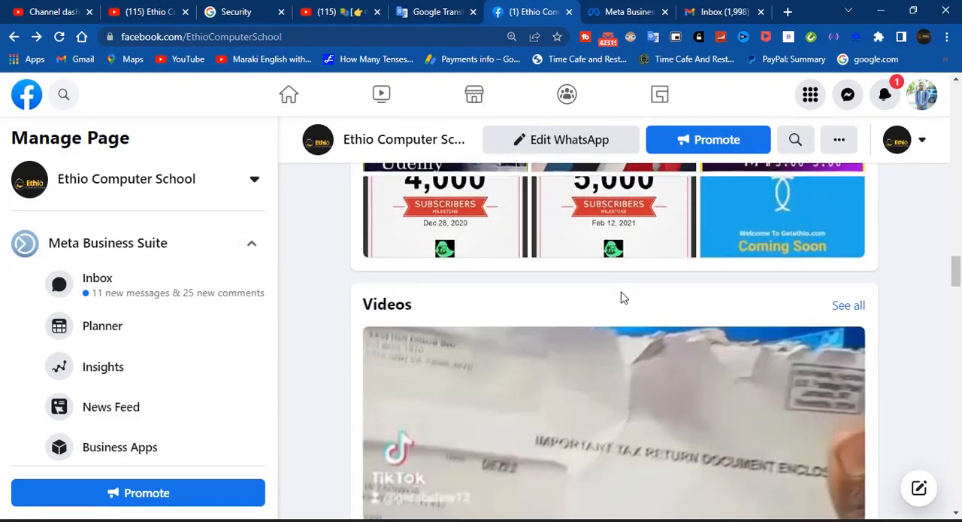
{"action": "scroll", "coordinate": [621, 296], "scroll_direction": "down", "scroll_amount": 7}
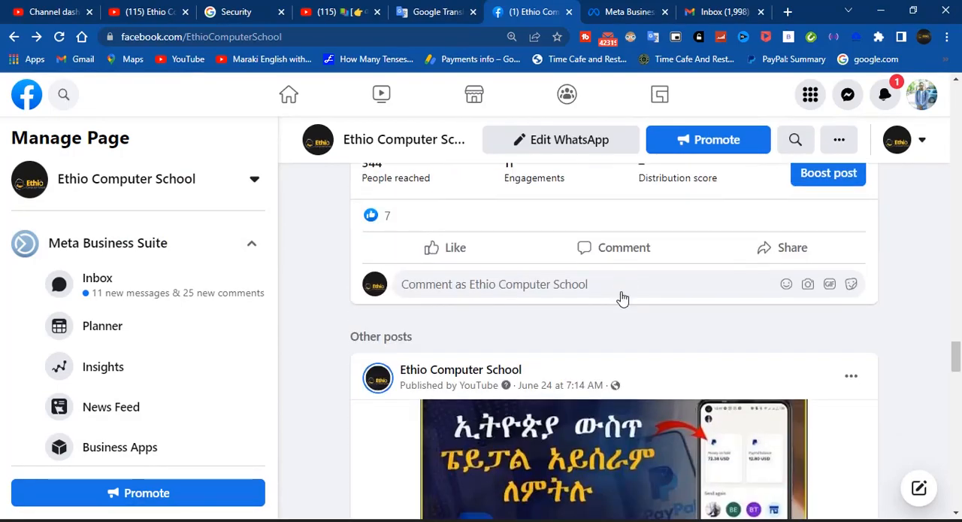
{"action": "scroll", "coordinate": [621, 296], "scroll_direction": "up", "scroll_amount": 3}
{"action": "scroll", "coordinate": [621, 298], "scroll_direction": "down", "scroll_amount": 1}
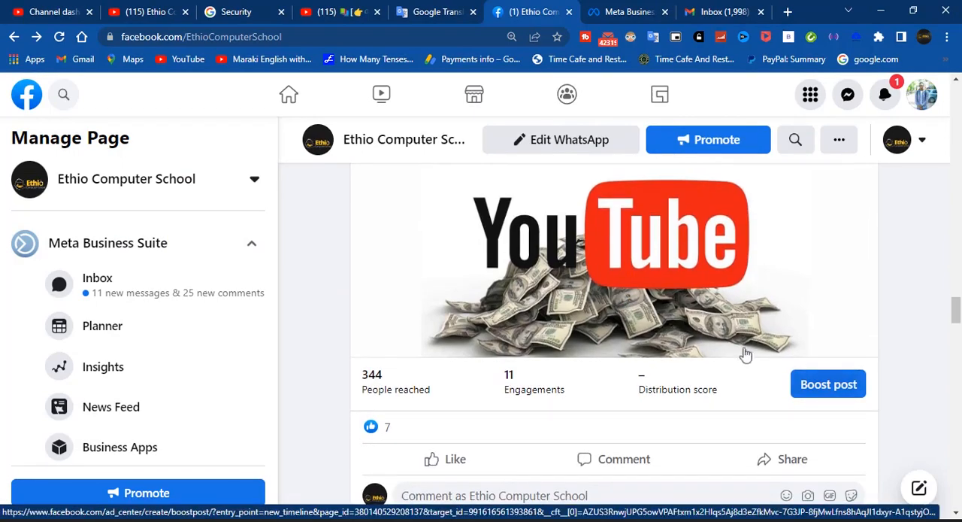
{"action": "scroll", "coordinate": [819, 387], "scroll_direction": "down", "scroll_amount": 8}
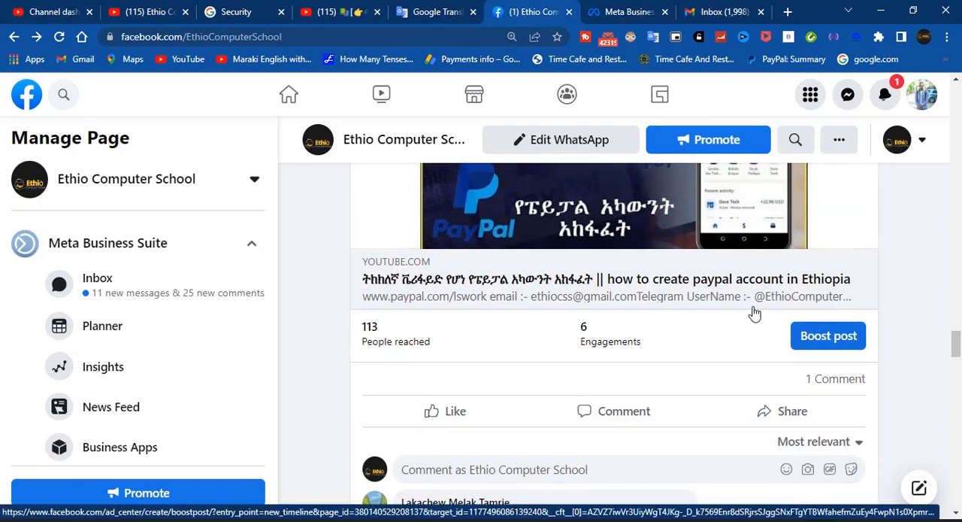
{"action": "scroll", "coordinate": [599, 344], "scroll_direction": "up", "scroll_amount": 15}
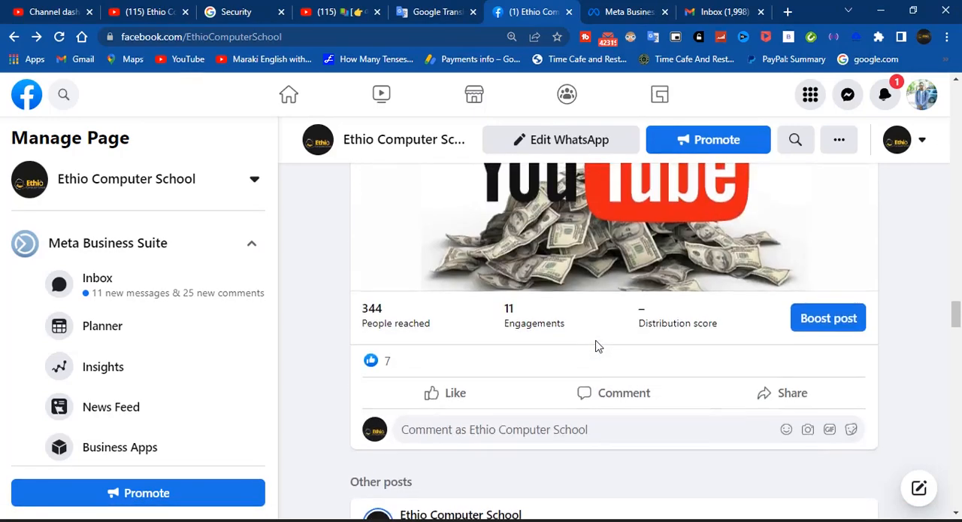
{"action": "scroll", "coordinate": [597, 347], "scroll_direction": "up", "scroll_amount": 15}
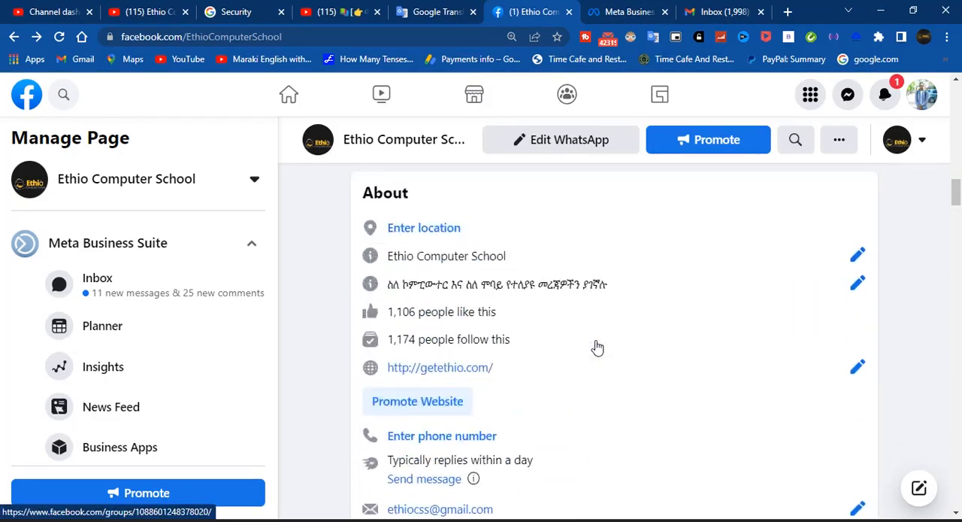
{"action": "scroll", "coordinate": [598, 346], "scroll_direction": "up", "scroll_amount": 10}
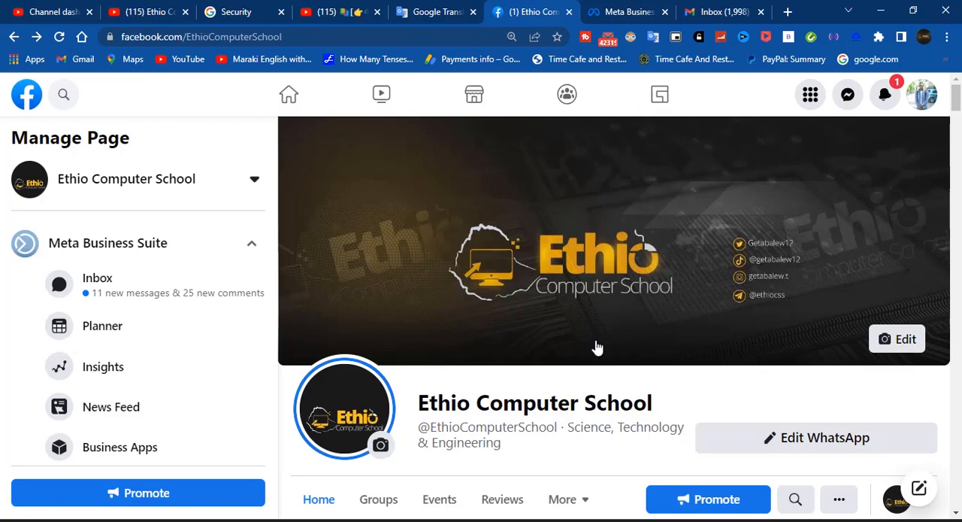
Start promoting the page and open Meta Business Suite from the ad type choices
{"action": "scroll", "coordinate": [596, 346], "scroll_direction": "down", "scroll_amount": 1}
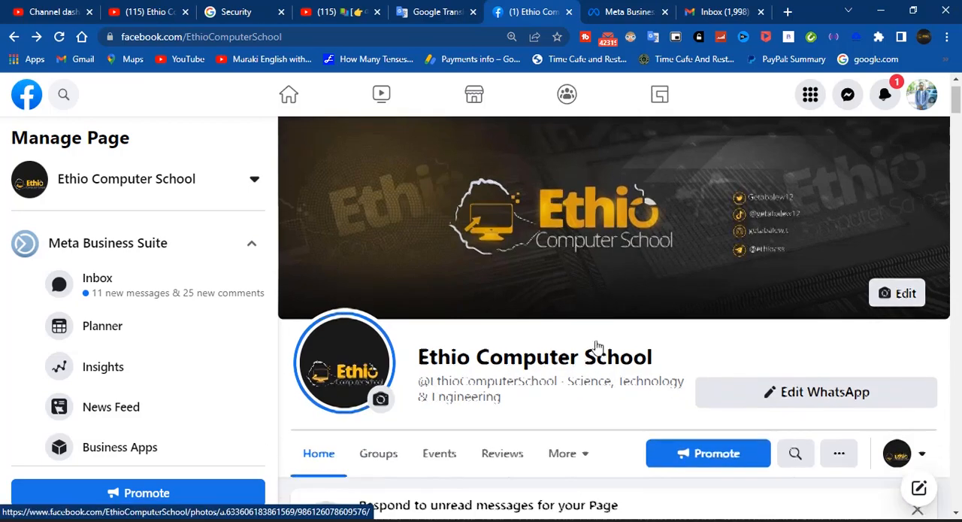
{"action": "scroll", "coordinate": [596, 347], "scroll_direction": "down", "scroll_amount": 1}
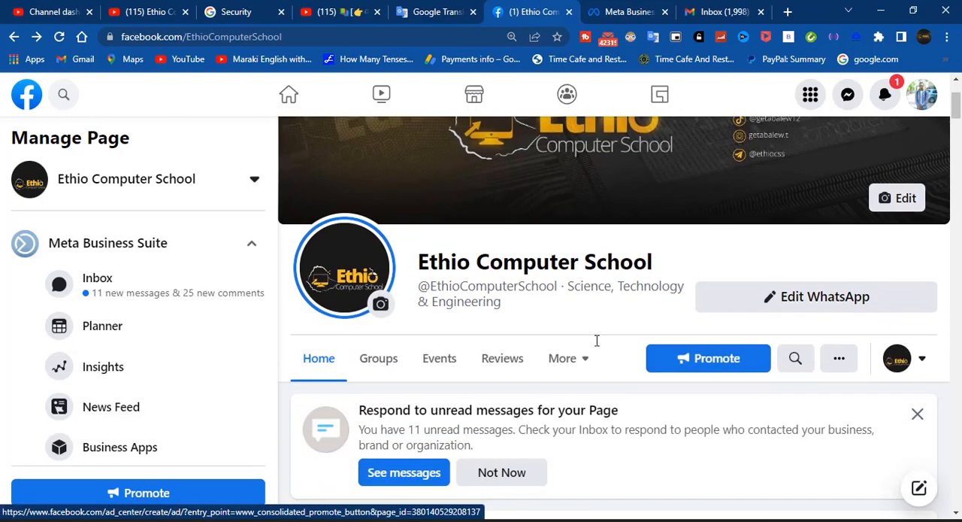
{"action": "left_click", "coordinate": [717, 359]}
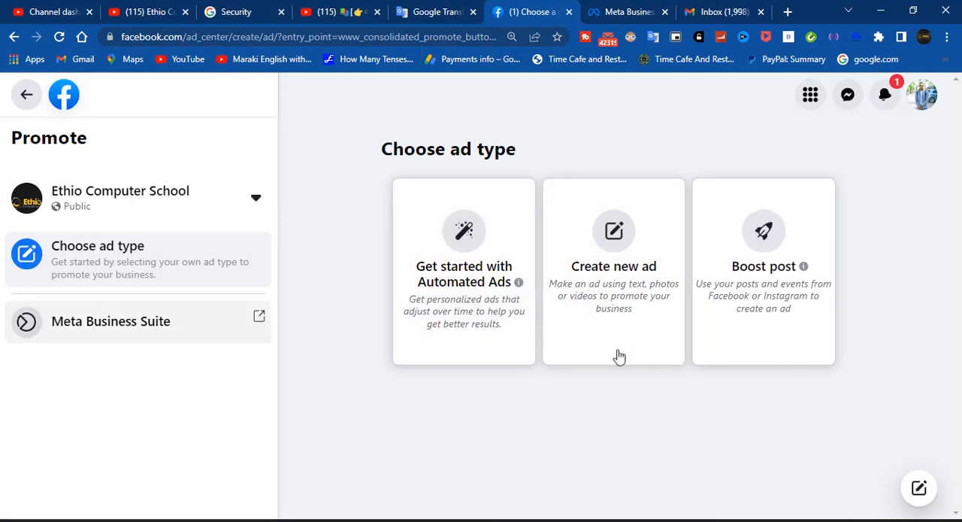
{"action": "left_click", "coordinate": [172, 333]}
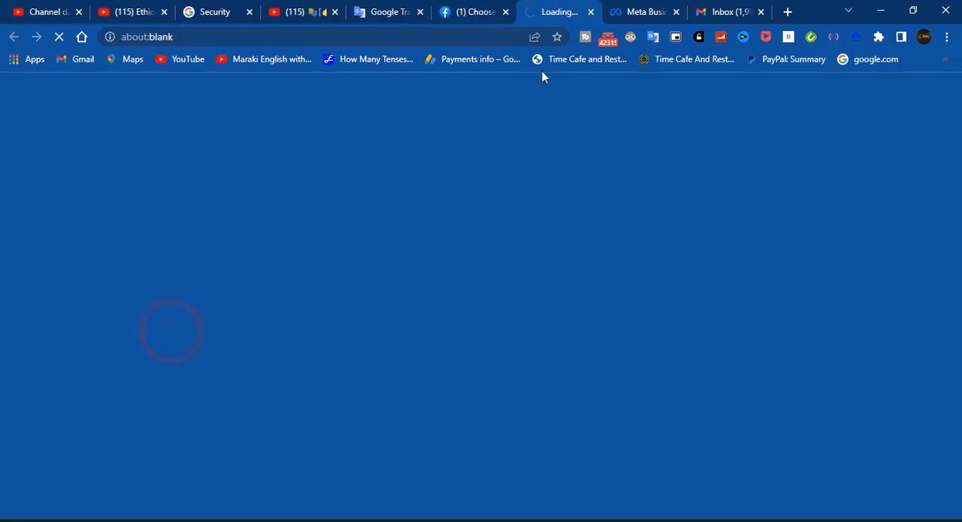
Close the open Boost existing content dialog in Meta Business Suite and review the ads summary and recent ads
{"action": "left_click", "coordinate": [632, 14]}
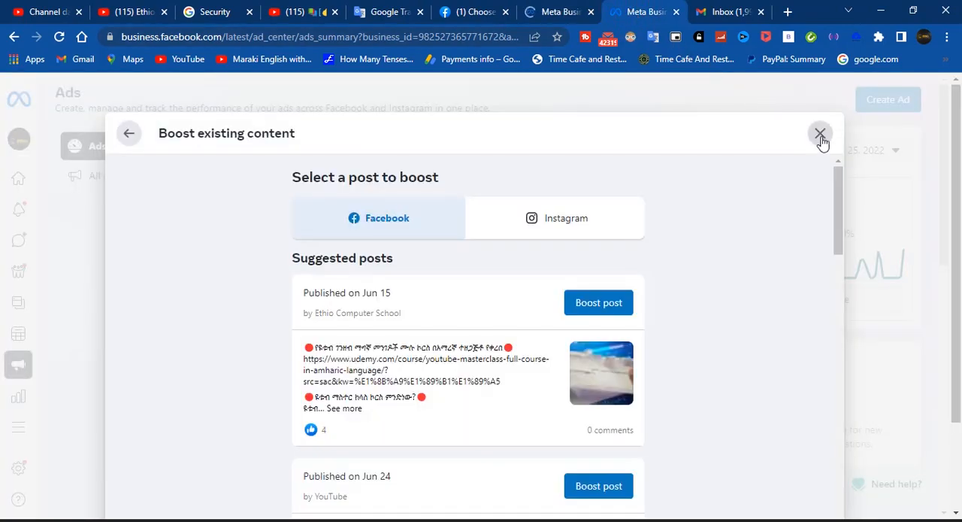
{"action": "left_click", "coordinate": [821, 136]}
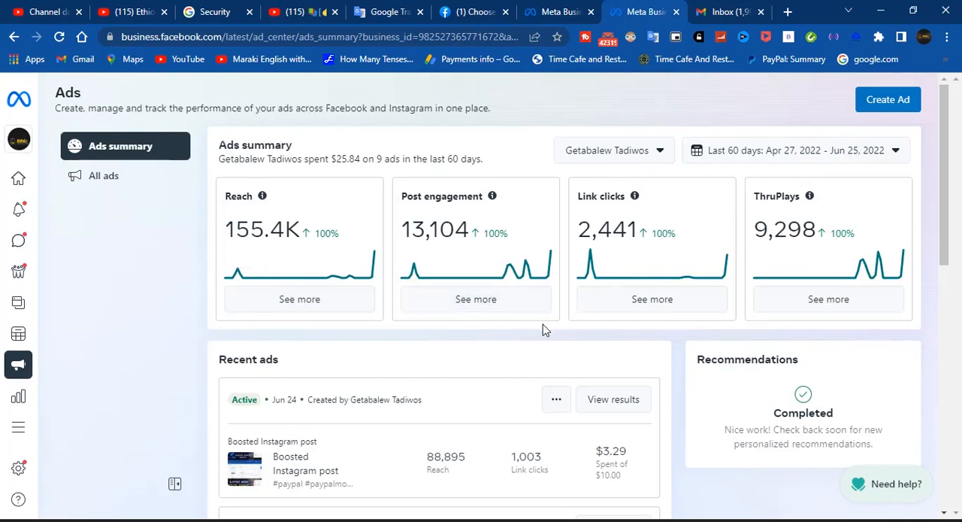
{"action": "scroll", "coordinate": [545, 329], "scroll_direction": "down", "scroll_amount": 4}
{"action": "scroll", "coordinate": [545, 330], "scroll_direction": "down", "scroll_amount": 3}
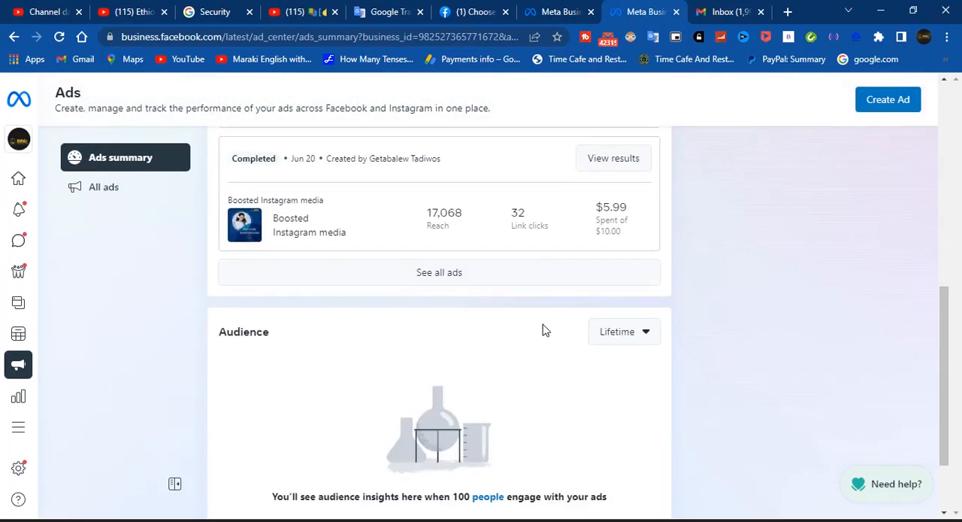
{"action": "scroll", "coordinate": [544, 328], "scroll_direction": "up", "scroll_amount": 7}
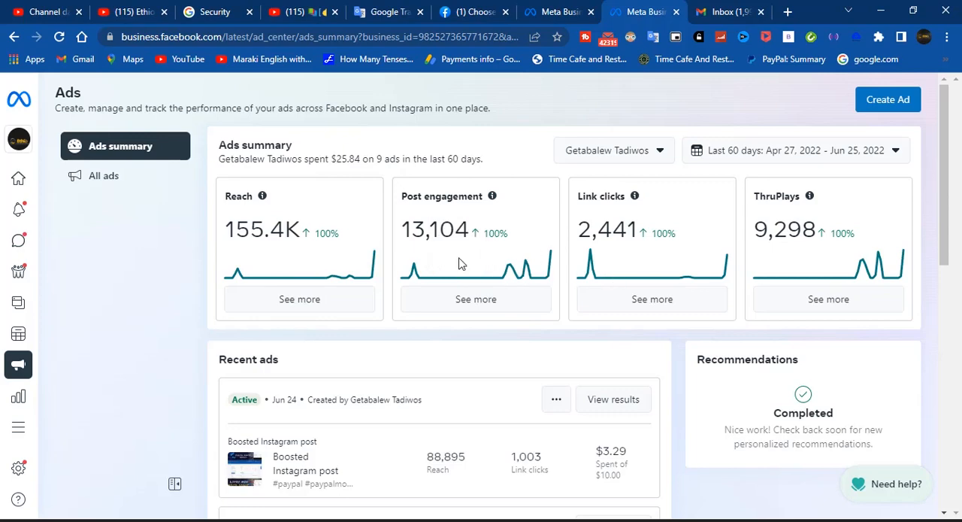
Start creating a new ad with boosting an Instagram post as the goal
{"action": "mouse_move", "coordinate": [21, 245]}
{"action": "left_click", "coordinate": [886, 109]}
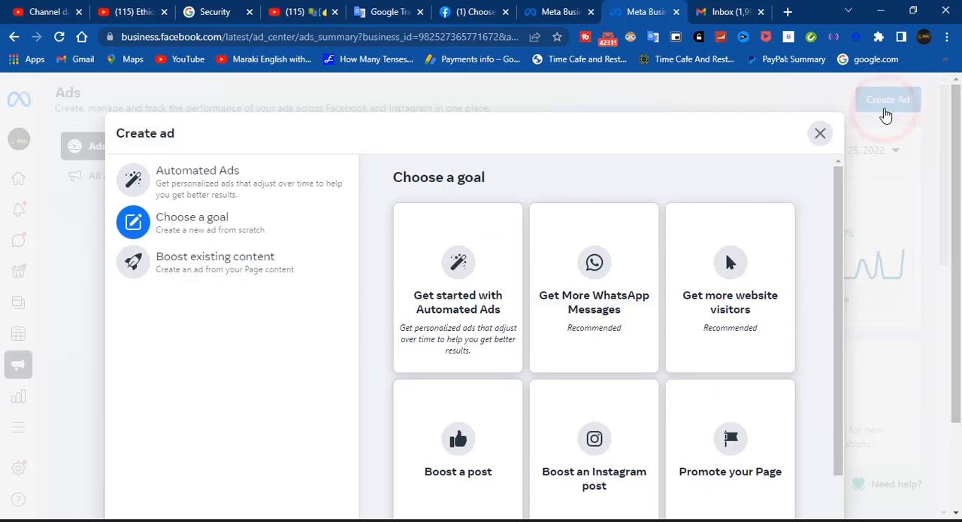
{"action": "scroll", "coordinate": [604, 328], "scroll_direction": "down", "scroll_amount": 2}
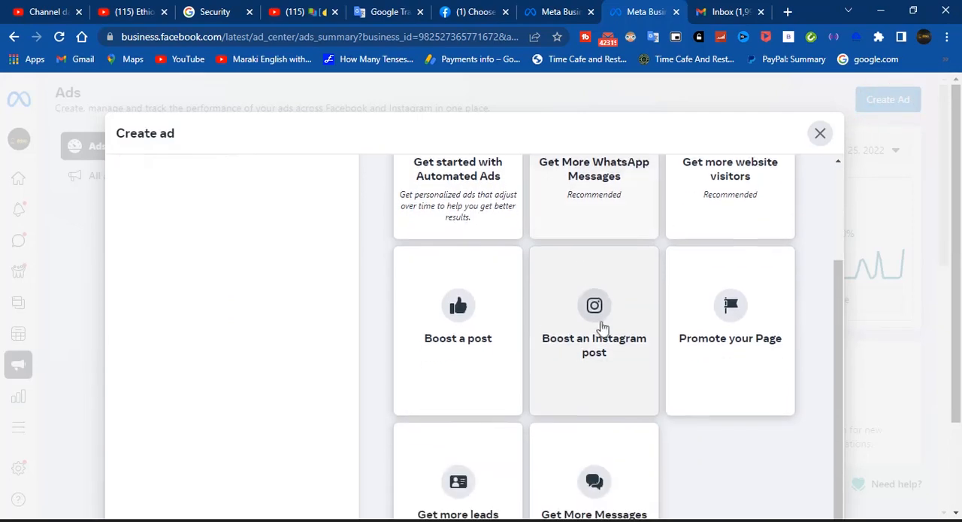
{"action": "left_click", "coordinate": [586, 340]}
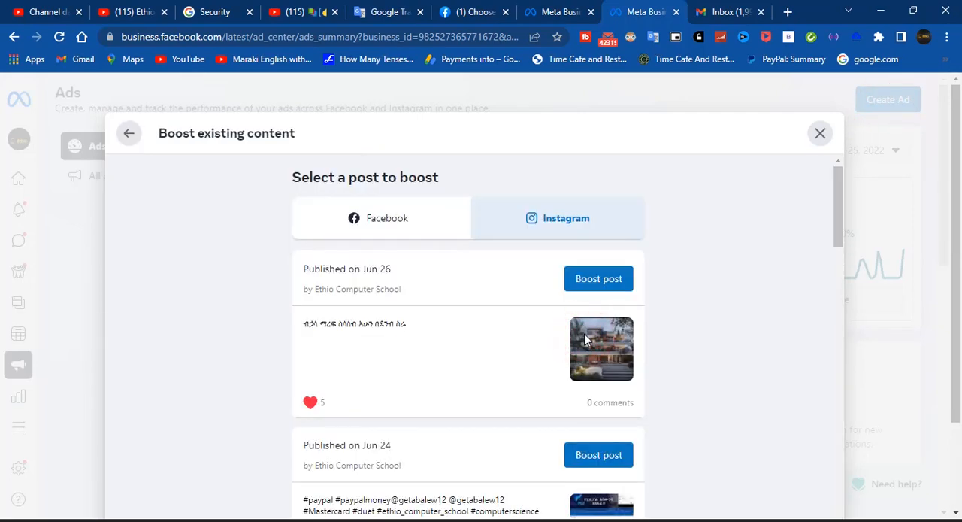
Examine the Instagram posts available for boosting, including the ad summaries of previously boosted ones
{"action": "scroll", "coordinate": [585, 340], "scroll_direction": "down", "scroll_amount": 2}
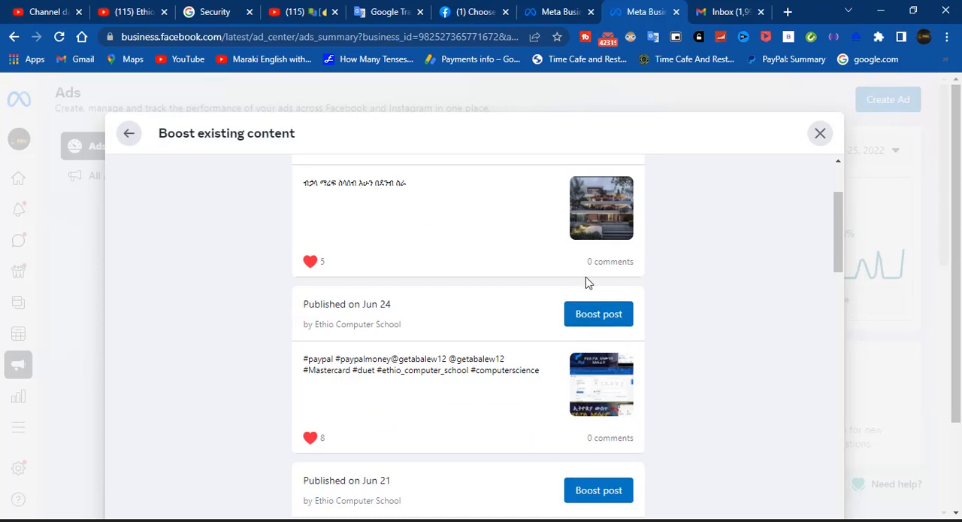
{"action": "scroll", "coordinate": [588, 282], "scroll_direction": "down", "scroll_amount": 5}
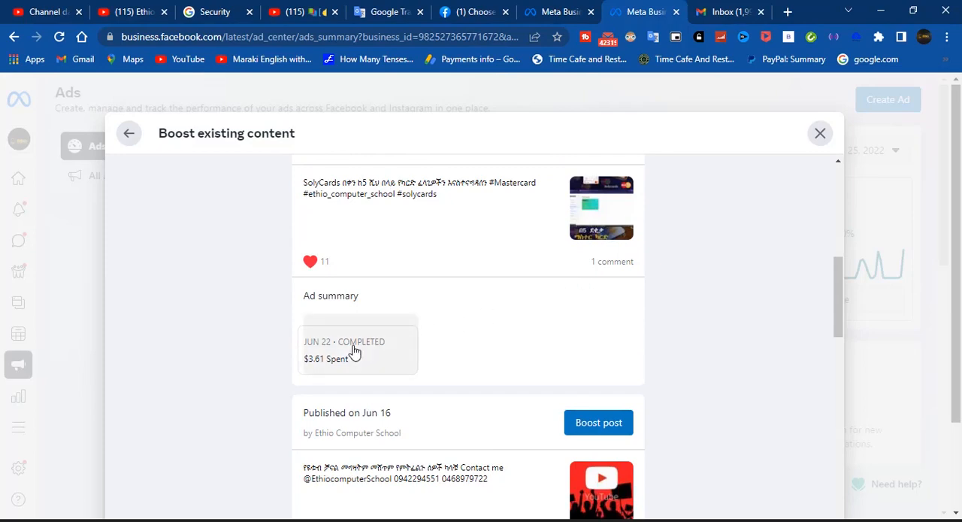
{"action": "scroll", "coordinate": [354, 351], "scroll_direction": "down", "scroll_amount": 7}
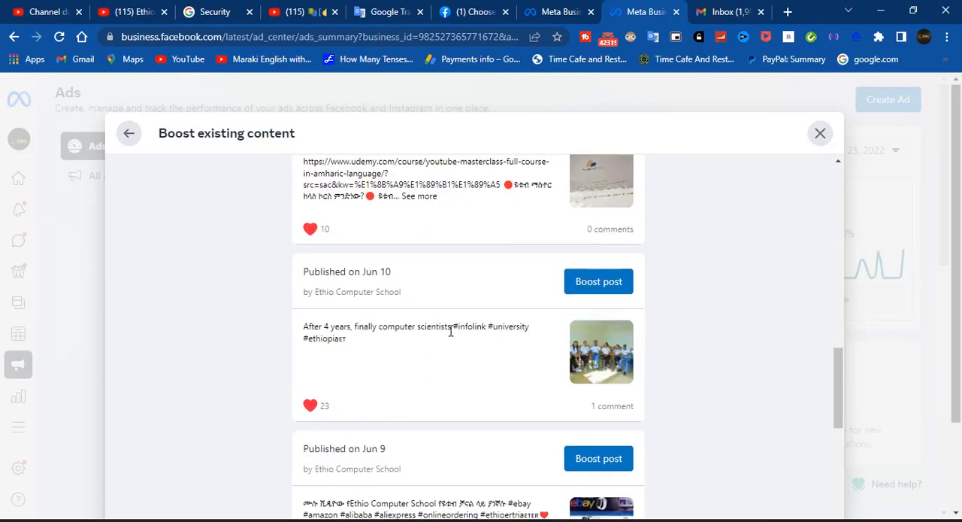
{"action": "scroll", "coordinate": [451, 332], "scroll_direction": "down", "scroll_amount": 5}
{"action": "scroll", "coordinate": [451, 335], "scroll_direction": "up", "scroll_amount": 1}
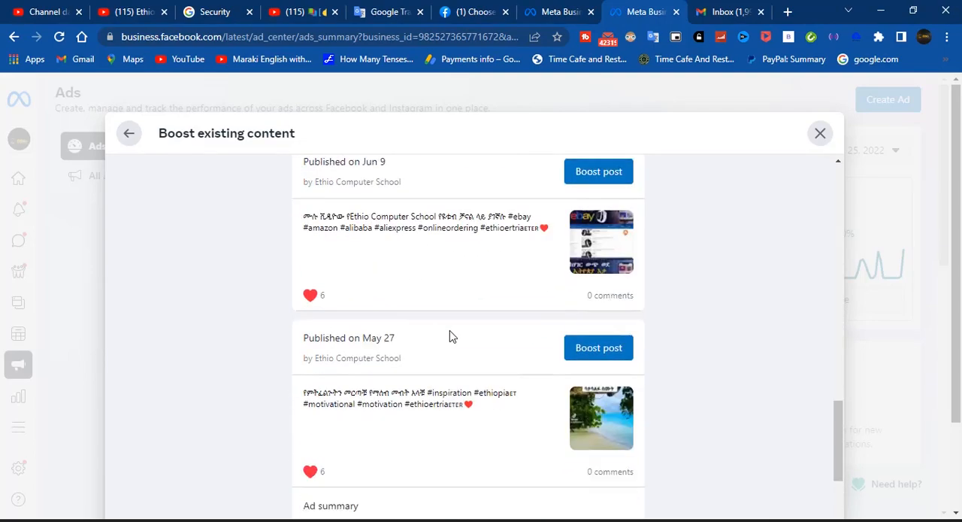
{"action": "scroll", "coordinate": [450, 336], "scroll_direction": "down", "scroll_amount": 3}
{"action": "scroll", "coordinate": [444, 344], "scroll_direction": "down", "scroll_amount": 3}
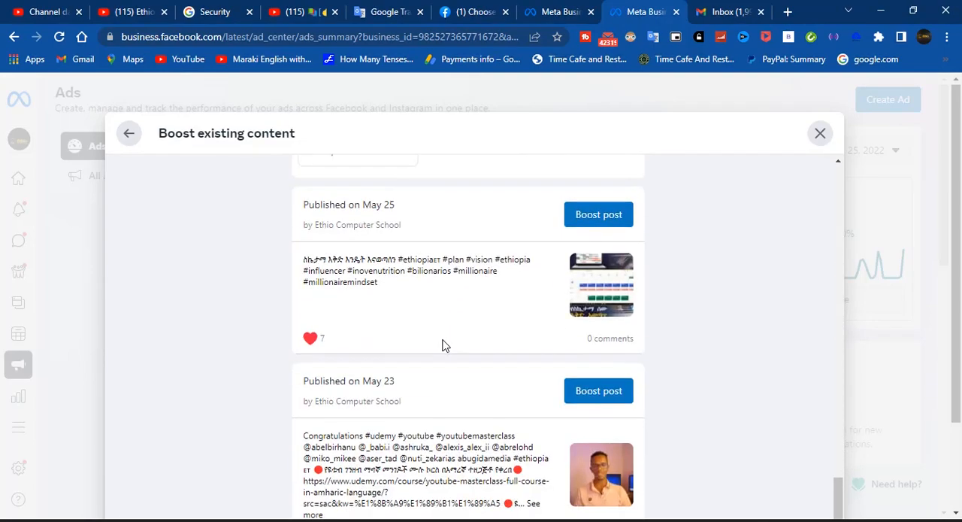
{"action": "scroll", "coordinate": [443, 344], "scroll_direction": "down", "scroll_amount": 2}
{"action": "scroll", "coordinate": [444, 344], "scroll_direction": "up", "scroll_amount": 10}
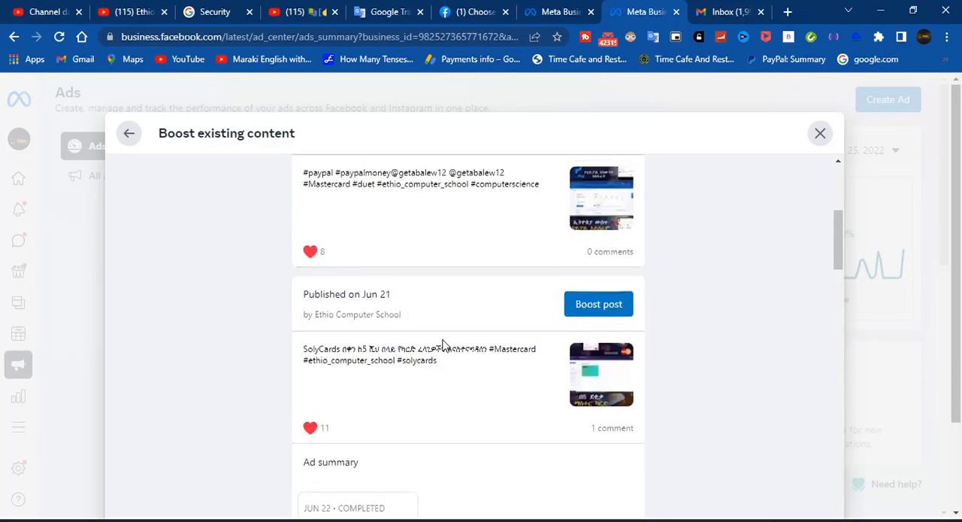
{"action": "scroll", "coordinate": [444, 344], "scroll_direction": "up", "scroll_amount": 5}
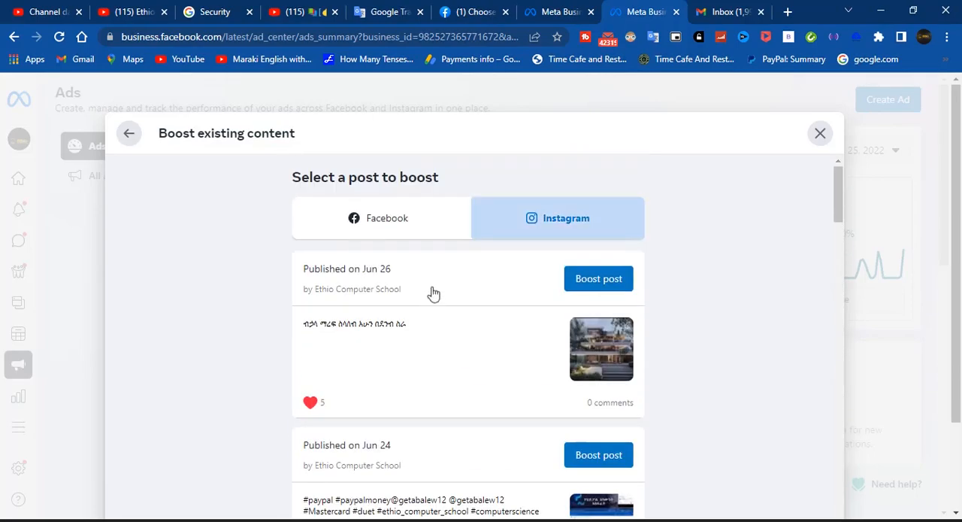
Look over the Facebook posts available for boosting, return to the Instagram ones and close the Boost existing content dialog
{"action": "left_click", "coordinate": [418, 219]}
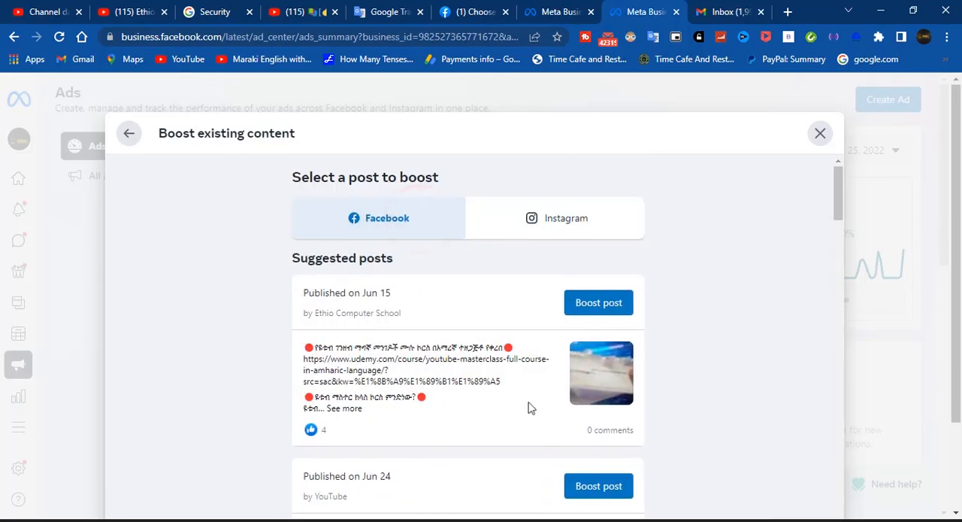
{"action": "scroll", "coordinate": [529, 408], "scroll_direction": "down", "scroll_amount": 8}
{"action": "scroll", "coordinate": [530, 408], "scroll_direction": "up", "scroll_amount": 7}
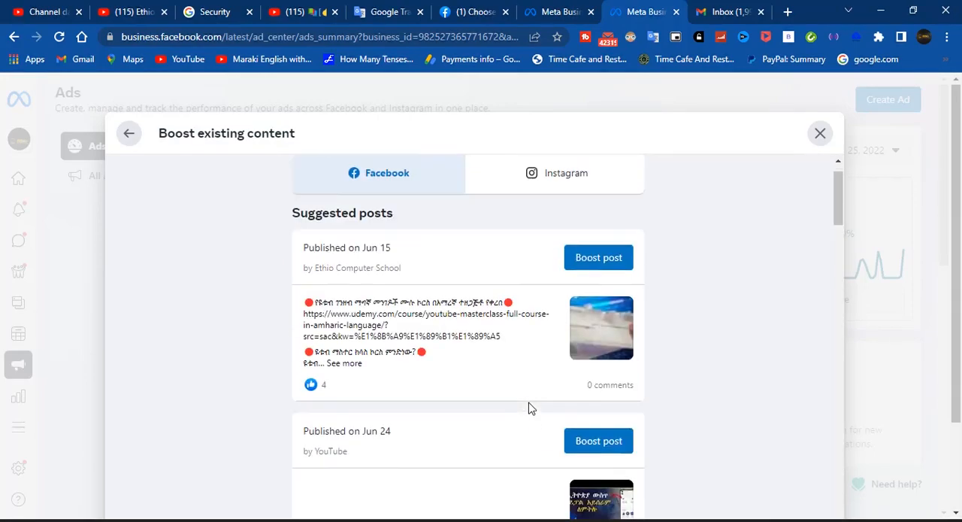
{"action": "scroll", "coordinate": [529, 408], "scroll_direction": "up", "scroll_amount": 1}
{"action": "left_click", "coordinate": [534, 221]}
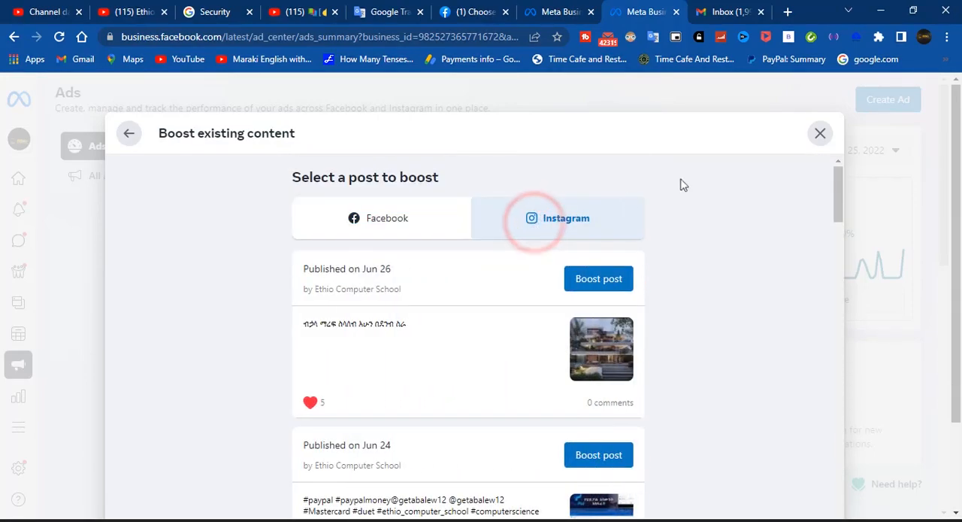
{"action": "left_click", "coordinate": [822, 134]}
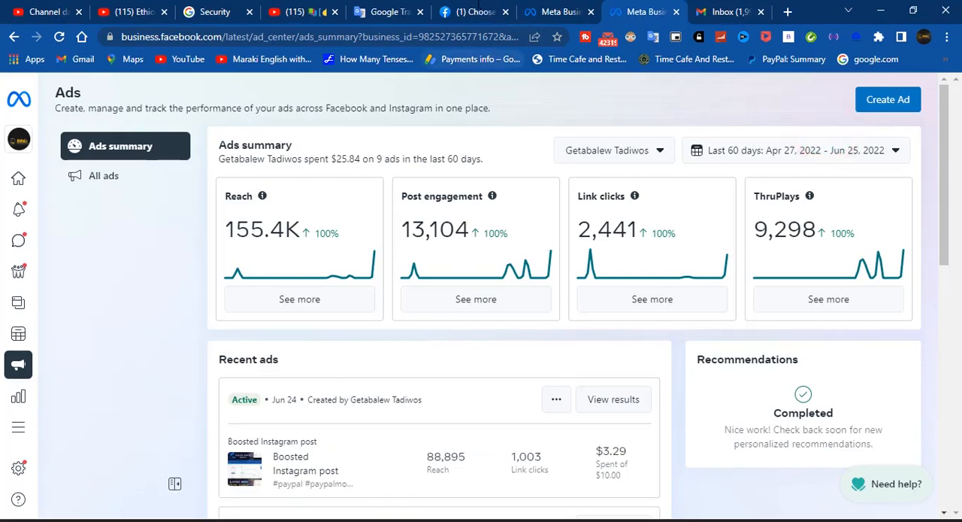
Switch to the Facebook ad type choices, start creating a new ad and review its default goal and creative
{"action": "left_click", "coordinate": [478, 11]}
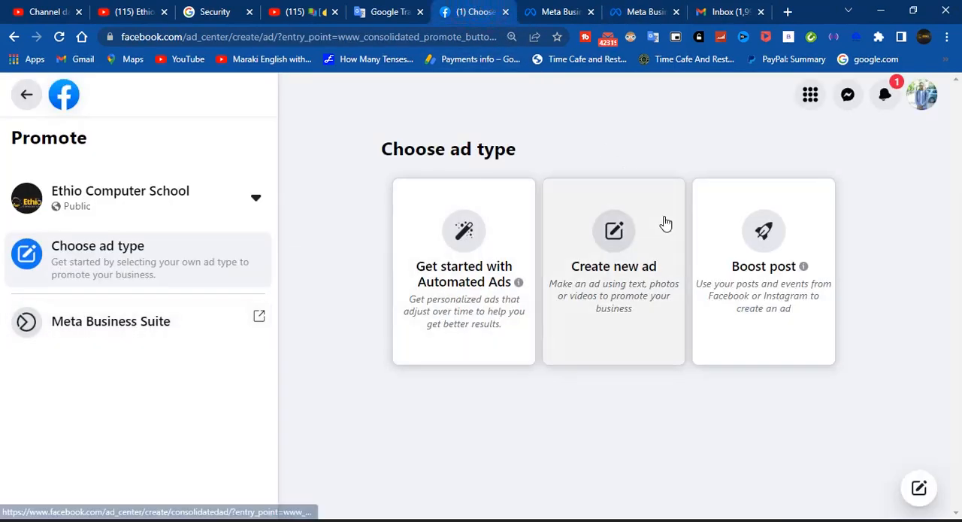
{"action": "left_click", "coordinate": [624, 260]}
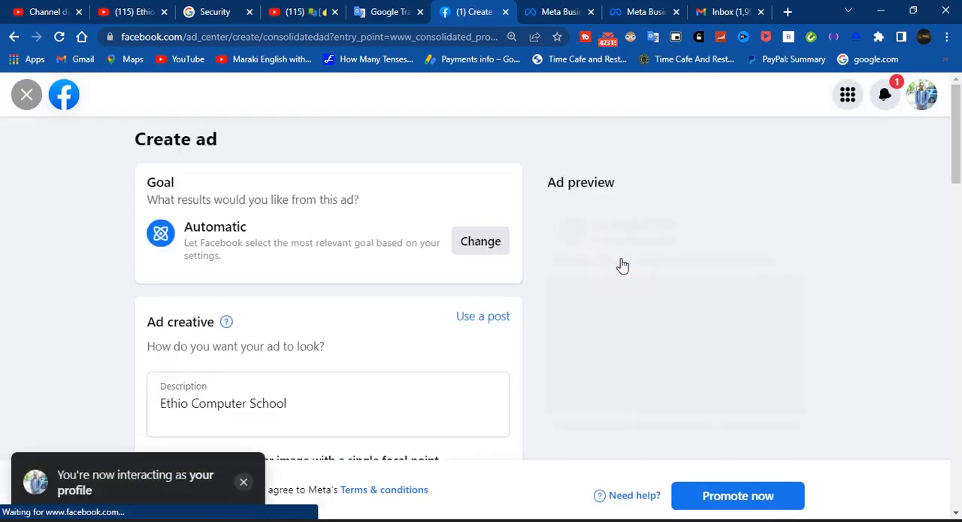
{"action": "scroll", "coordinate": [485, 289], "scroll_direction": "down", "scroll_amount": 2}
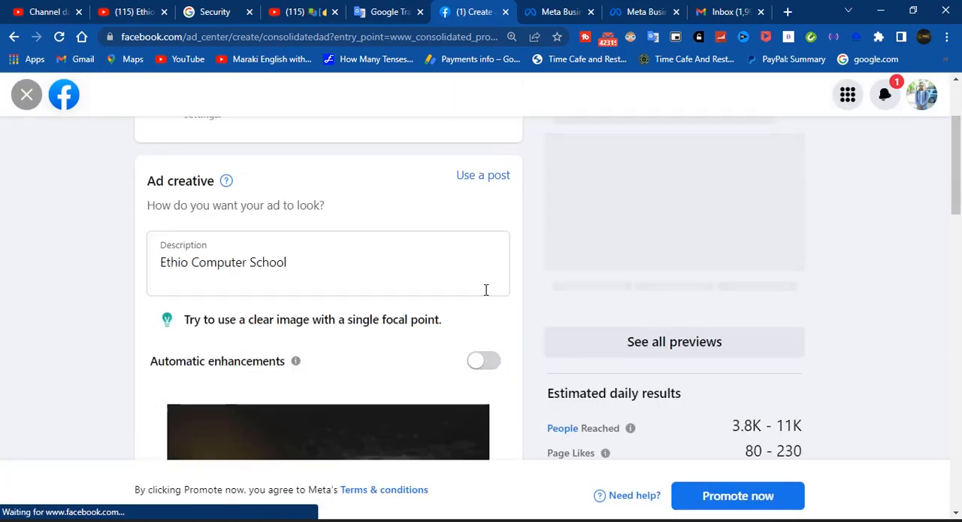
{"action": "scroll", "coordinate": [485, 289], "scroll_direction": "down", "scroll_amount": 3}
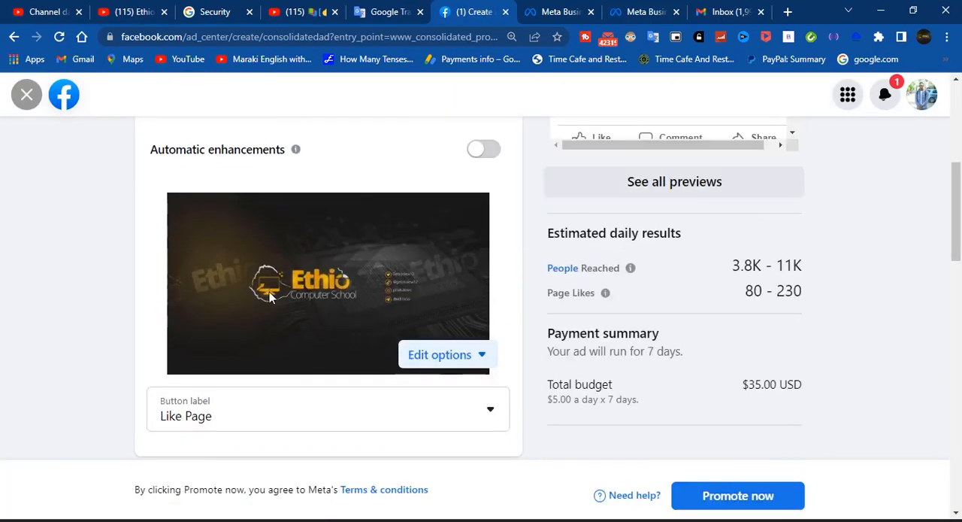
{"action": "scroll", "coordinate": [270, 296], "scroll_direction": "up", "scroll_amount": 5}
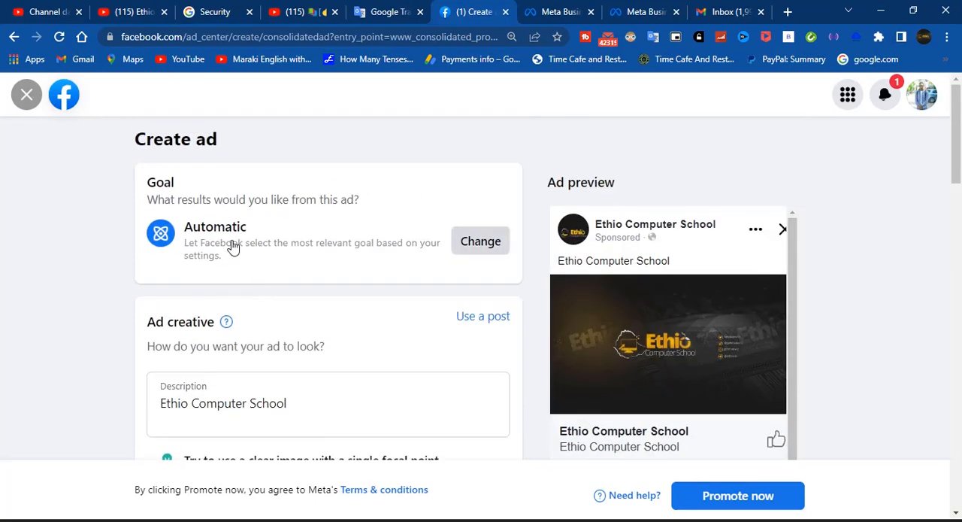
{"action": "left_click_drag", "start_coordinate": [256, 232], "coordinate": [186, 230]}
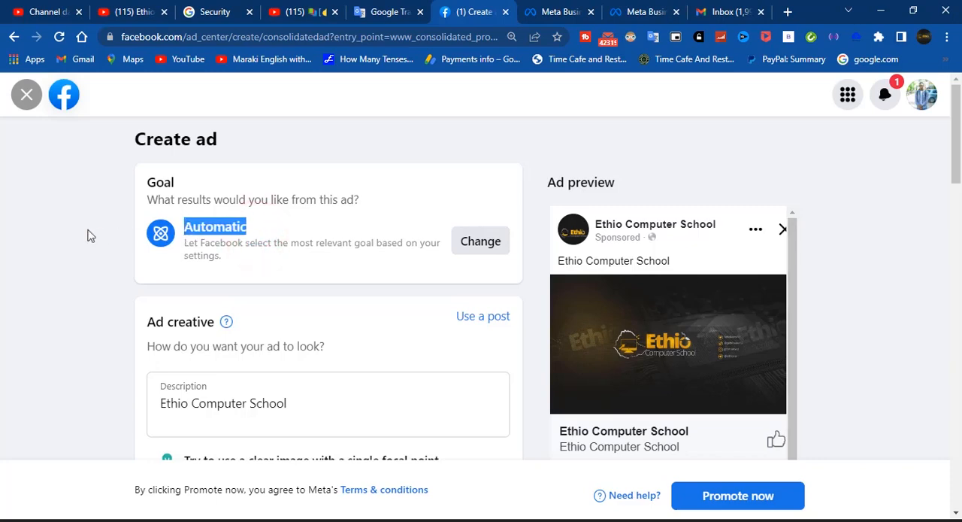
{"action": "left_click", "coordinate": [61, 232]}
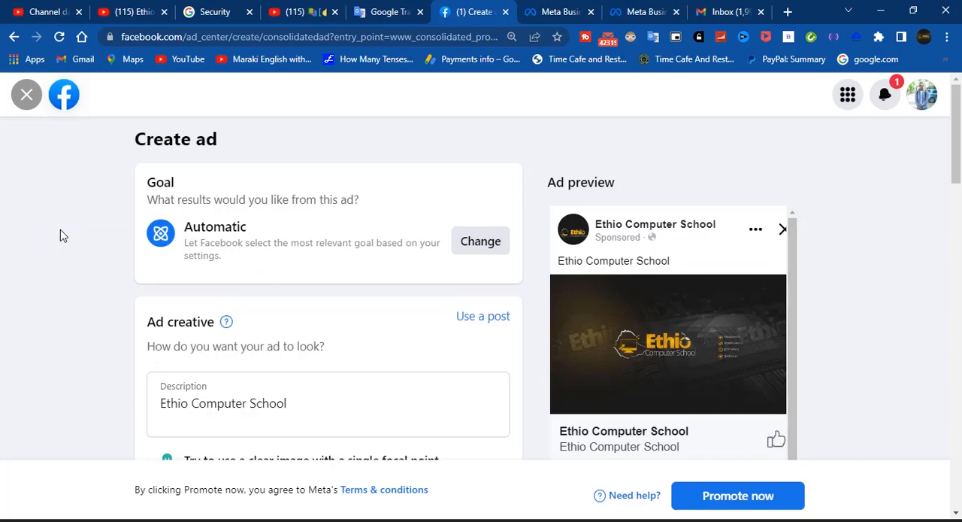
Set the ad's goal to Get more Page likes and dismiss the notification pop-up
{"action": "left_click", "coordinate": [493, 236]}
{"action": "left_click", "coordinate": [491, 239]}
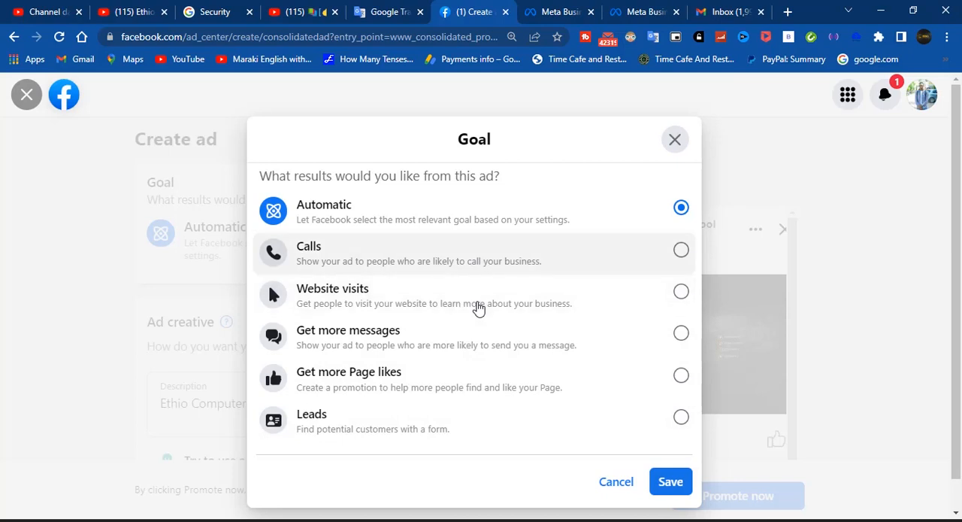
{"action": "left_click", "coordinate": [681, 255]}
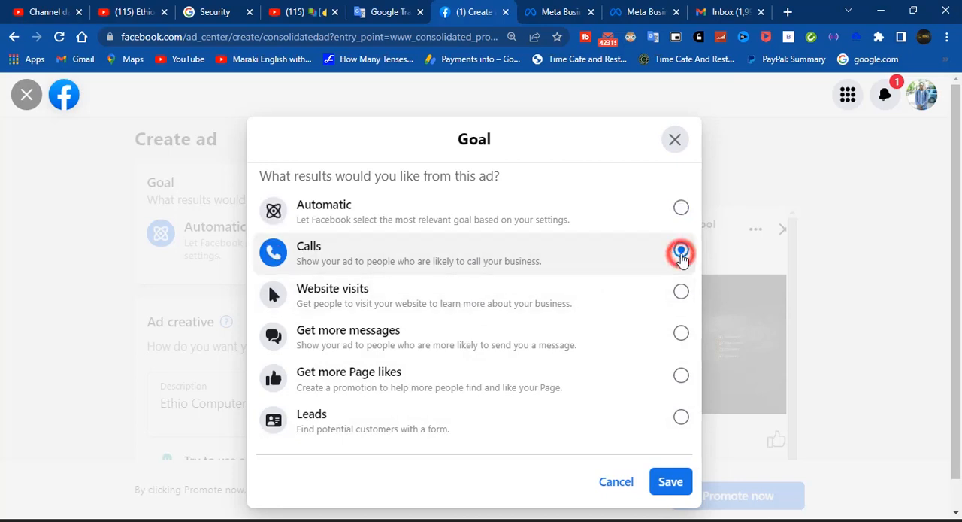
{"action": "left_click", "coordinate": [681, 291]}
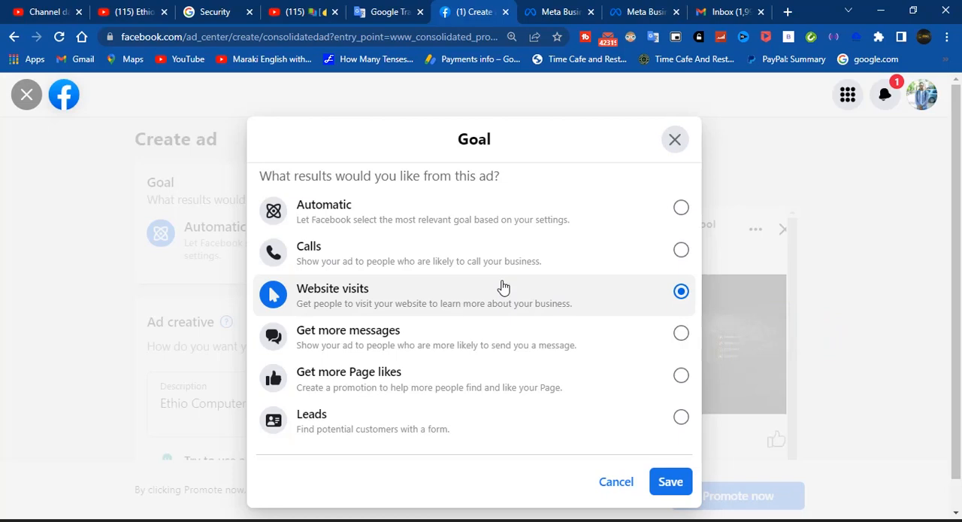
{"action": "left_click", "coordinate": [444, 343]}
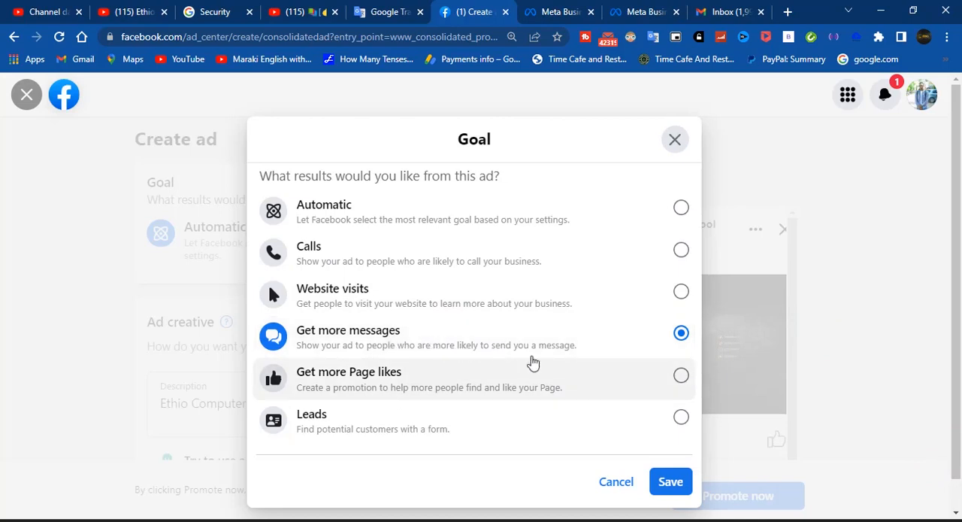
{"action": "left_click", "coordinate": [658, 382]}
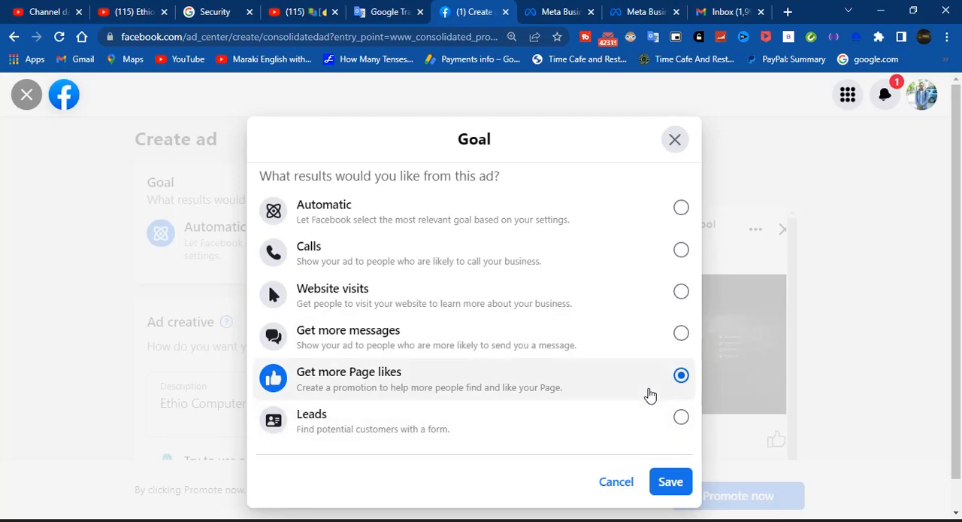
{"action": "left_click", "coordinate": [669, 481]}
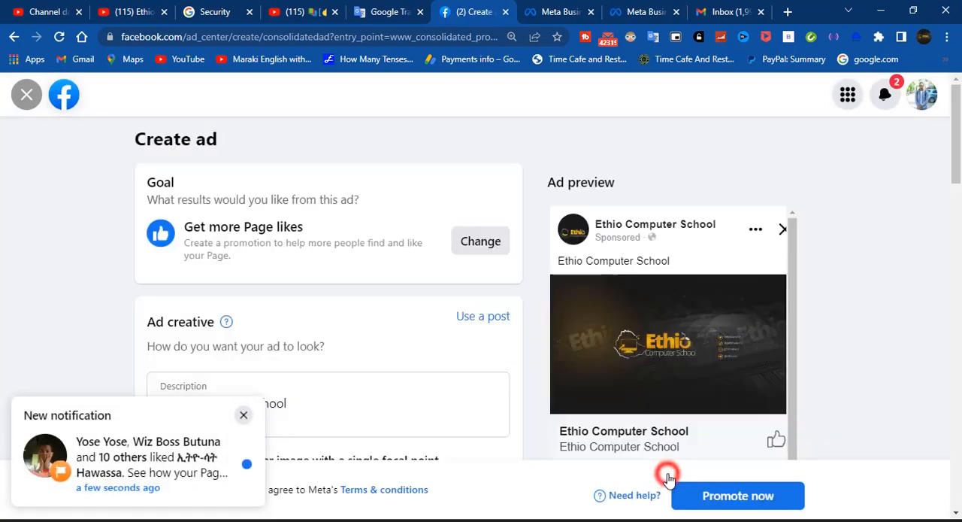
{"action": "left_click", "coordinate": [245, 417]}
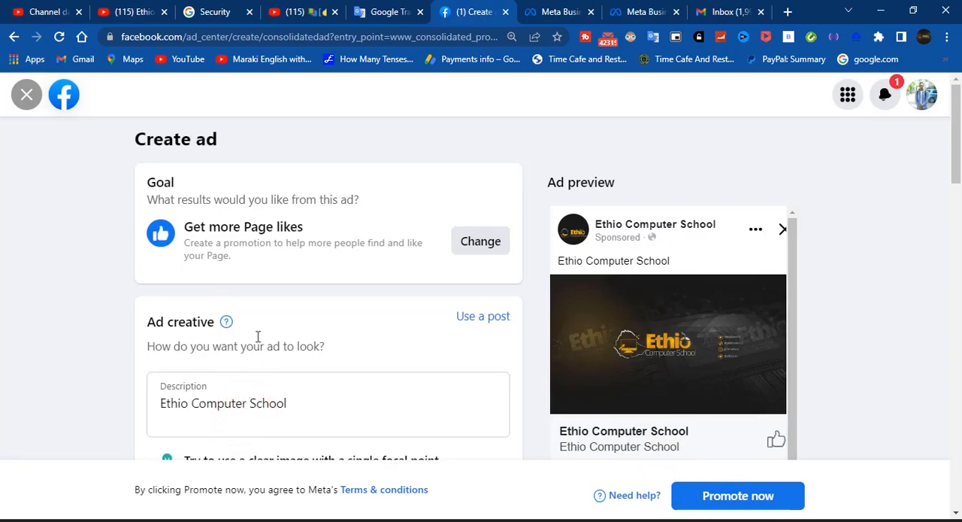
Review the ad creative and choose Like Page as the button label
{"action": "scroll", "coordinate": [258, 334], "scroll_direction": "down", "scroll_amount": 2}
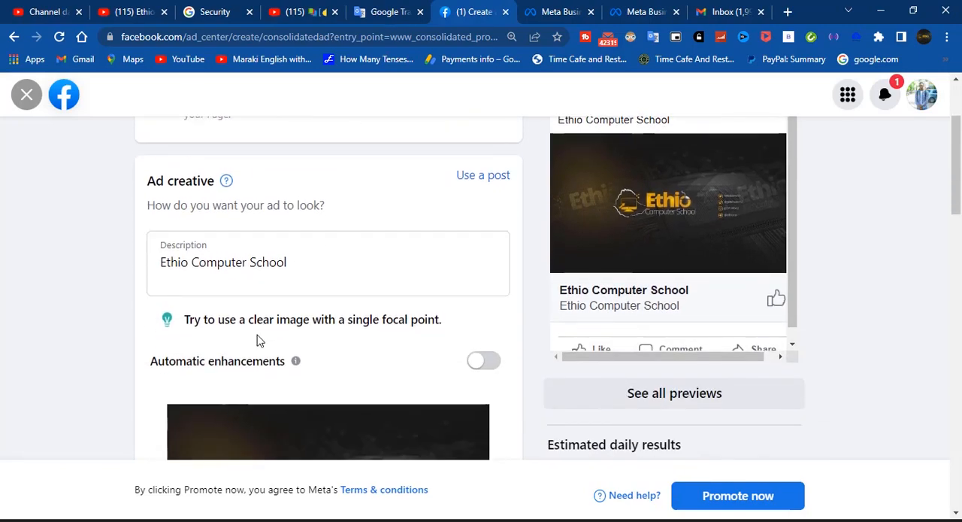
{"action": "scroll", "coordinate": [257, 340], "scroll_direction": "down", "scroll_amount": 1}
{"action": "scroll", "coordinate": [329, 319], "scroll_direction": "down", "scroll_amount": 3}
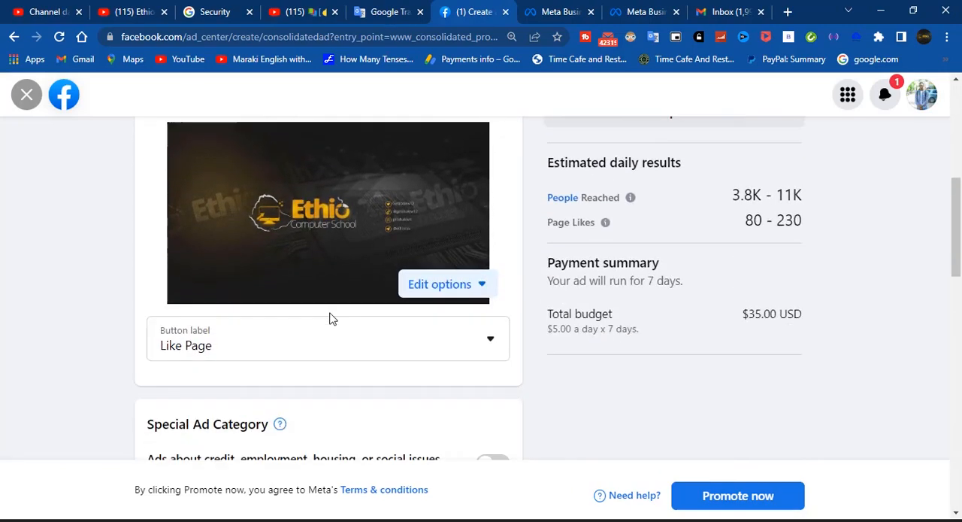
{"action": "scroll", "coordinate": [374, 274], "scroll_direction": "down", "scroll_amount": 1}
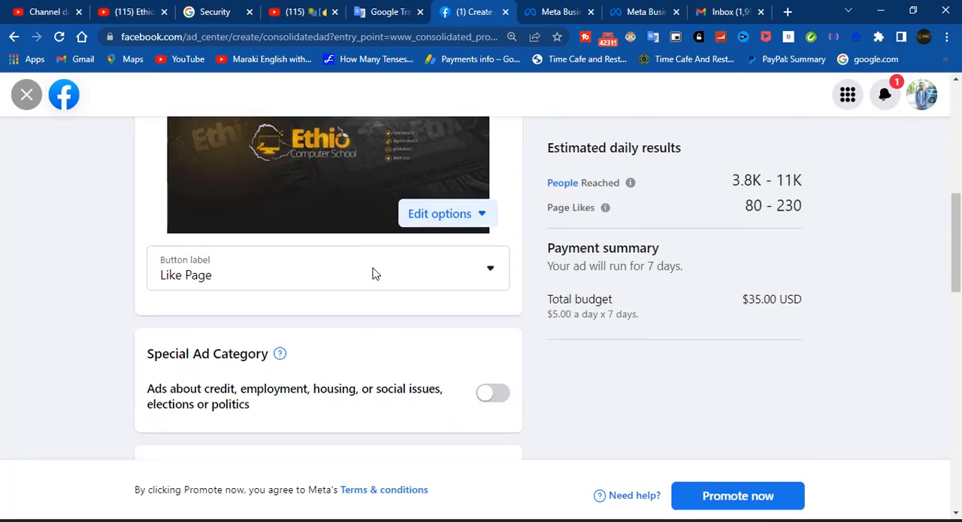
{"action": "left_click", "coordinate": [392, 272]}
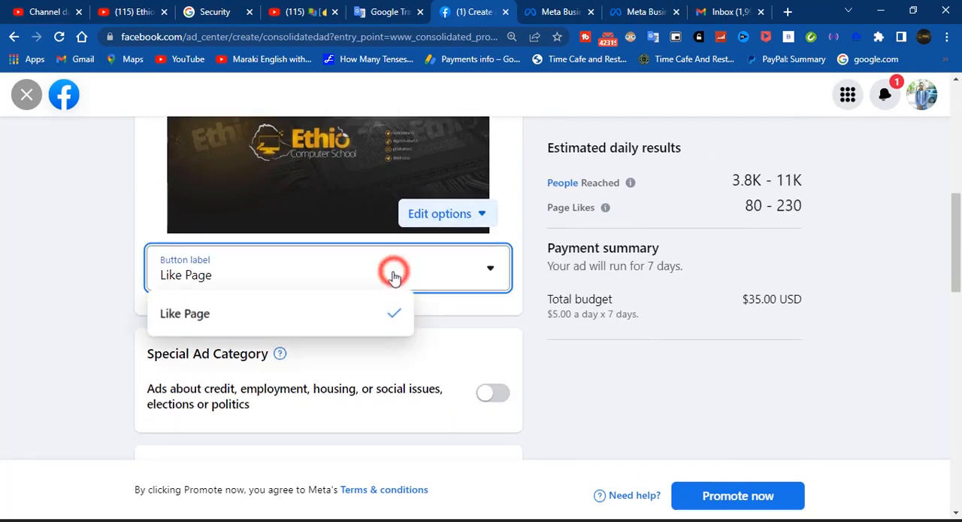
{"action": "left_click", "coordinate": [276, 310]}
Open the Smart audience details for editing and review the gender, age, location and interest settings
{"action": "scroll", "coordinate": [345, 289], "scroll_direction": "down", "scroll_amount": 2}
{"action": "scroll", "coordinate": [346, 290], "scroll_direction": "down", "scroll_amount": 2}
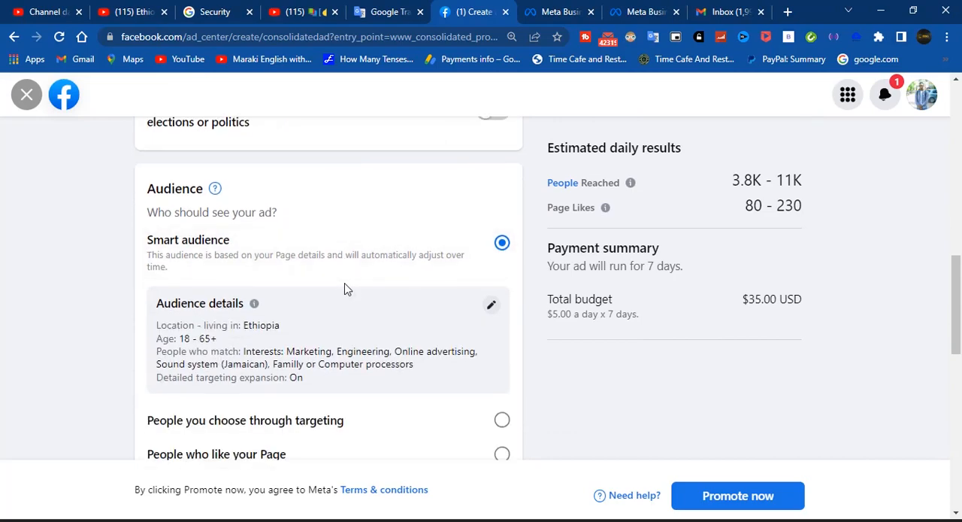
{"action": "scroll", "coordinate": [346, 290], "scroll_direction": "down", "scroll_amount": 1}
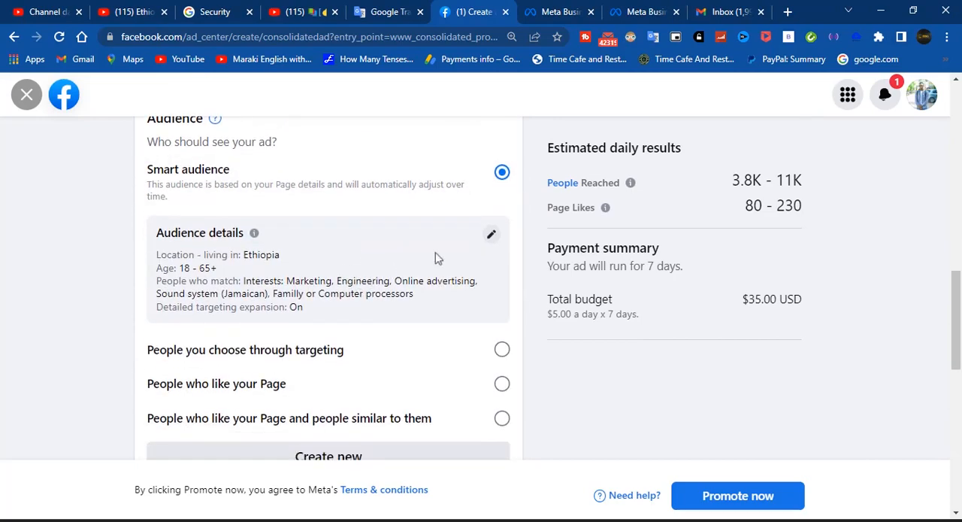
{"action": "left_click", "coordinate": [490, 236]}
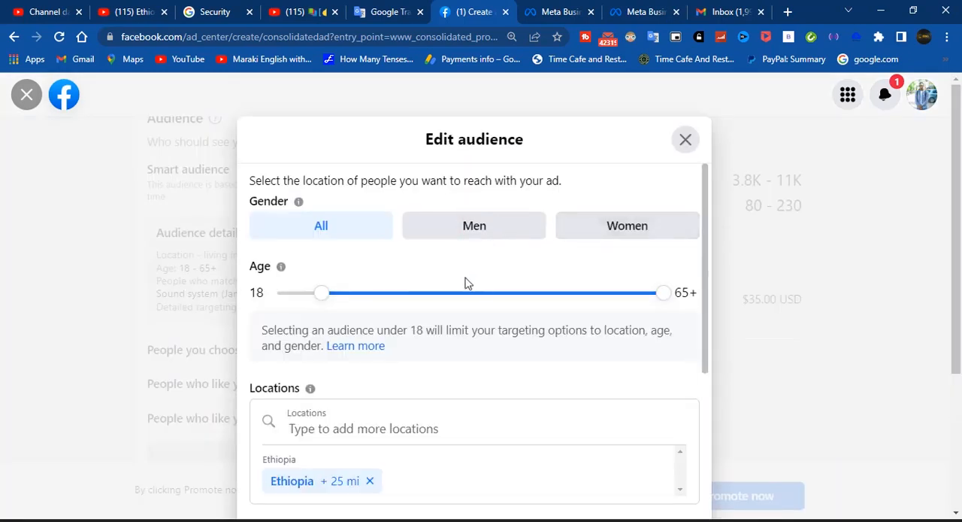
{"action": "scroll", "coordinate": [465, 282], "scroll_direction": "down", "scroll_amount": 3}
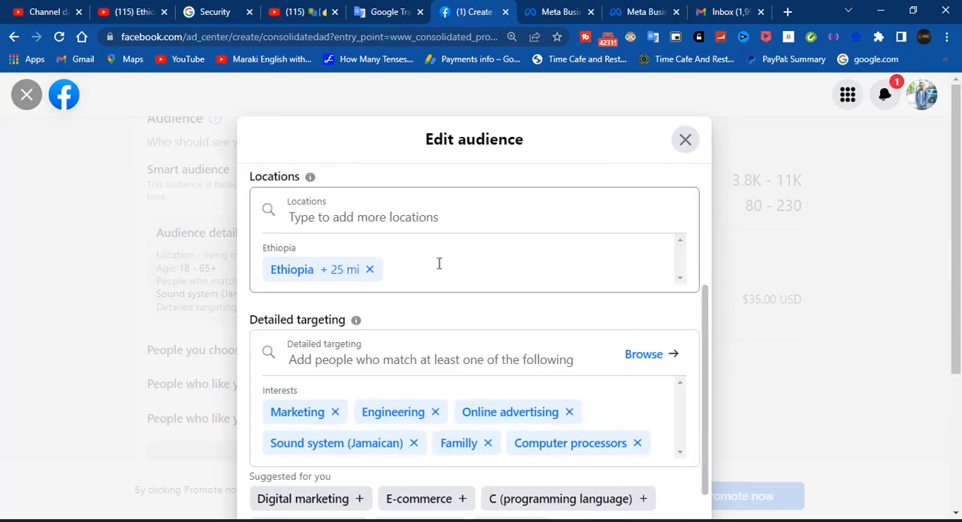
{"action": "scroll", "coordinate": [381, 233], "scroll_direction": "down", "scroll_amount": 1}
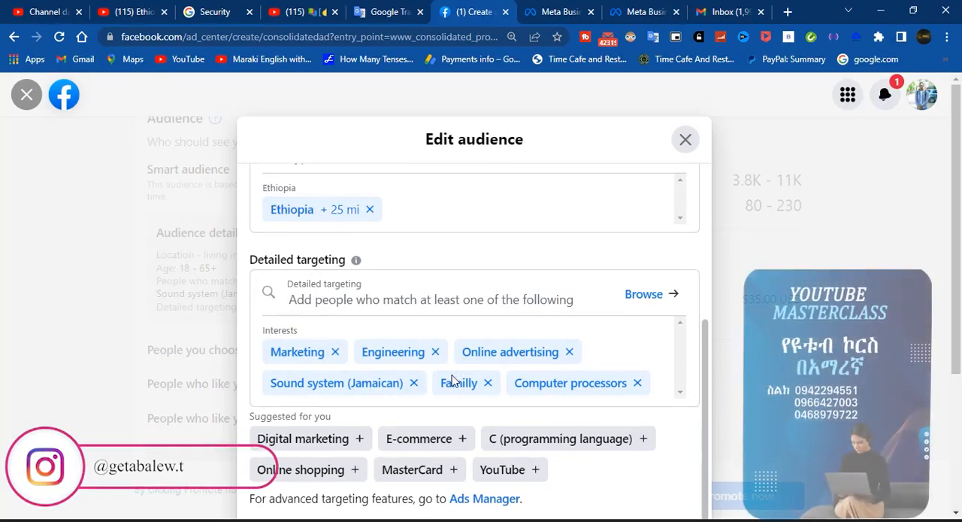
Inspect the targeted country on the location map and change the audience location to the city of Addis Ababa, Ethiopia
{"action": "scroll", "coordinate": [400, 343], "scroll_direction": "up", "scroll_amount": 2}
{"action": "left_click", "coordinate": [337, 297]}
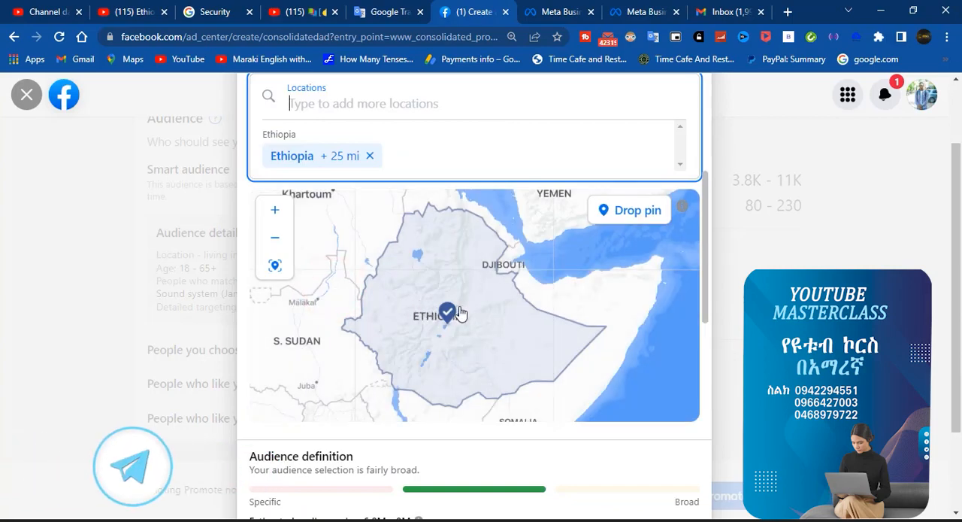
{"action": "scroll", "coordinate": [459, 277], "scroll_direction": "up", "scroll_amount": 3}
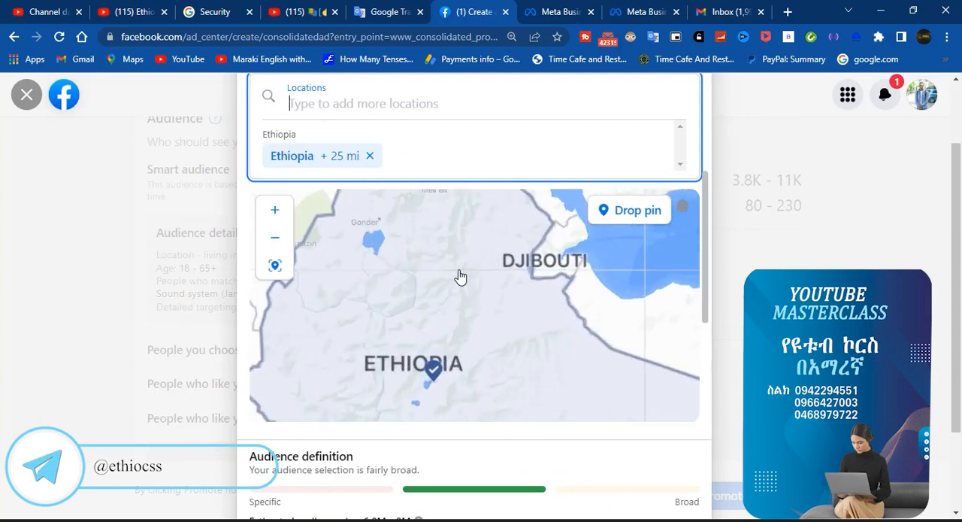
{"action": "scroll", "coordinate": [460, 277], "scroll_direction": "down", "scroll_amount": 3}
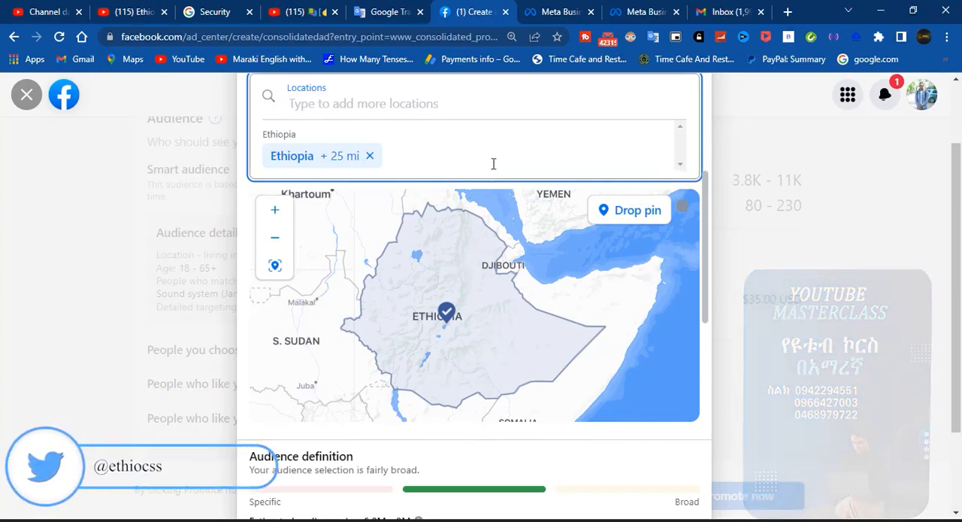
{"action": "left_click", "coordinate": [492, 160]}
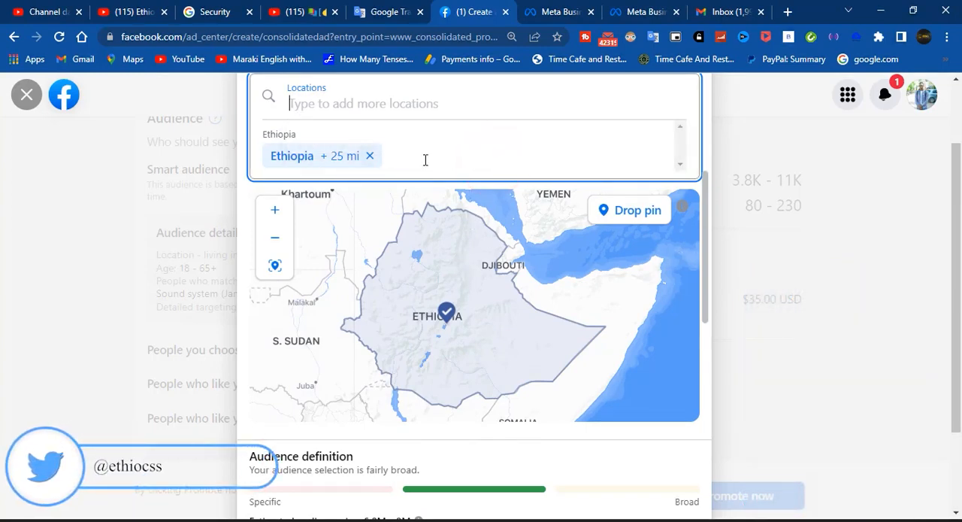
{"action": "scroll", "coordinate": [425, 159], "scroll_direction": "up", "scroll_amount": 1}
{"action": "left_click", "coordinate": [338, 173]}
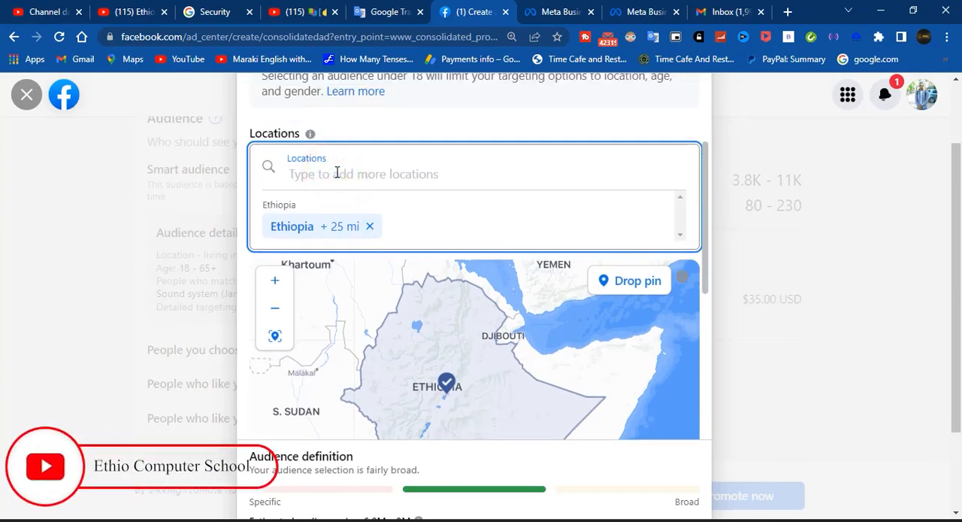
{"action": "type", "text": "ad"}
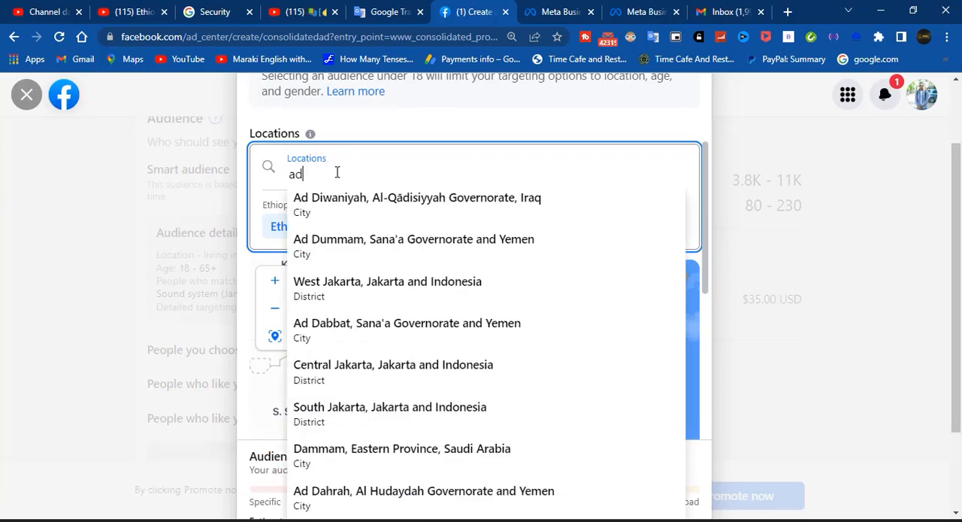
{"action": "type", "text": "di"}
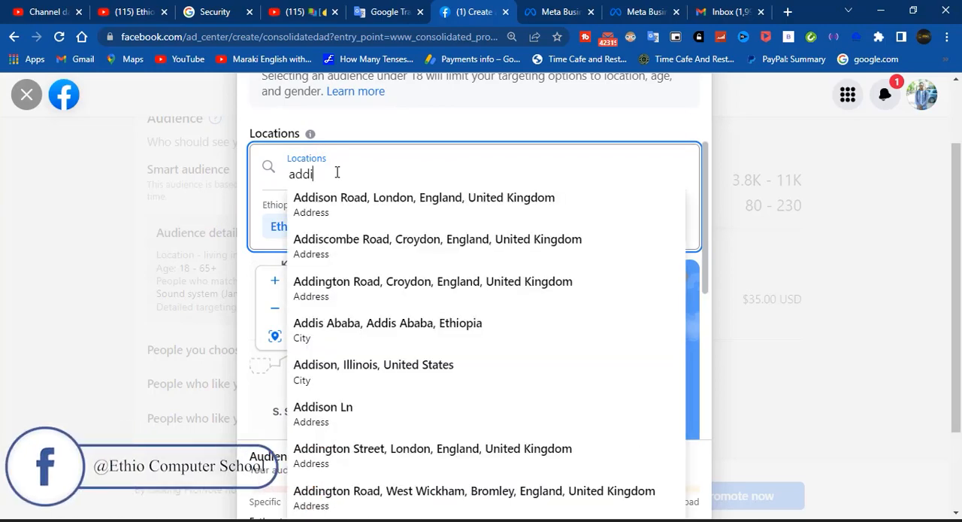
{"action": "type", "text": "s"}
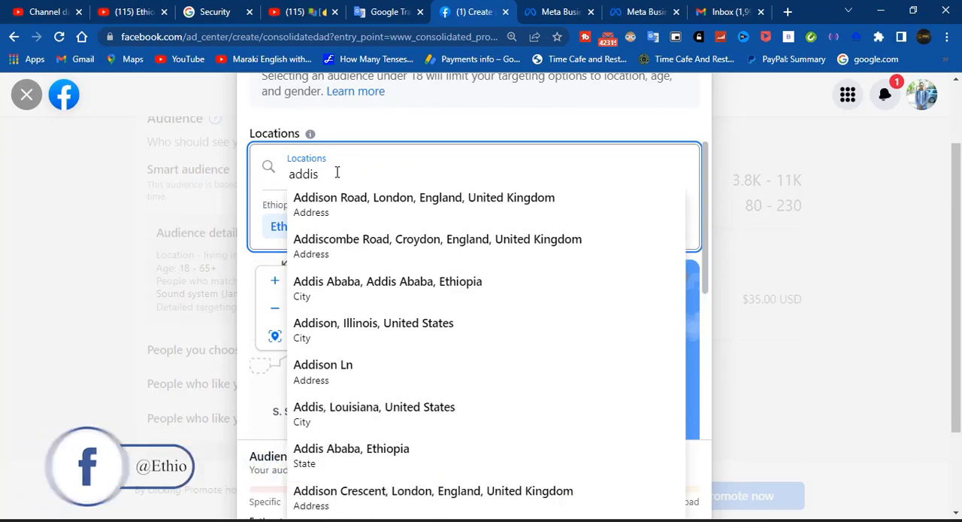
{"action": "left_click", "coordinate": [331, 291]}
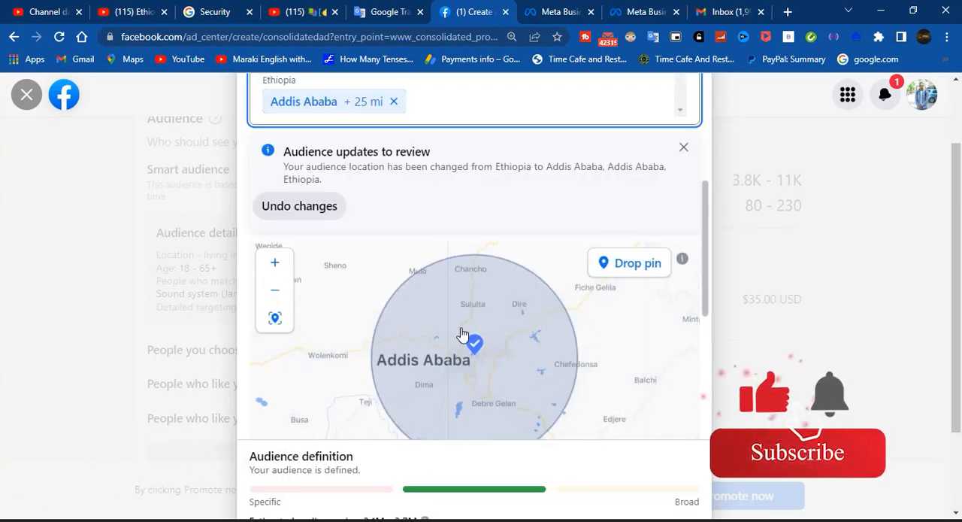
Check the Addis Ababa radius on the map and add Hawassa City as a second audience location
{"action": "scroll", "coordinate": [463, 333], "scroll_direction": "down", "scroll_amount": 2}
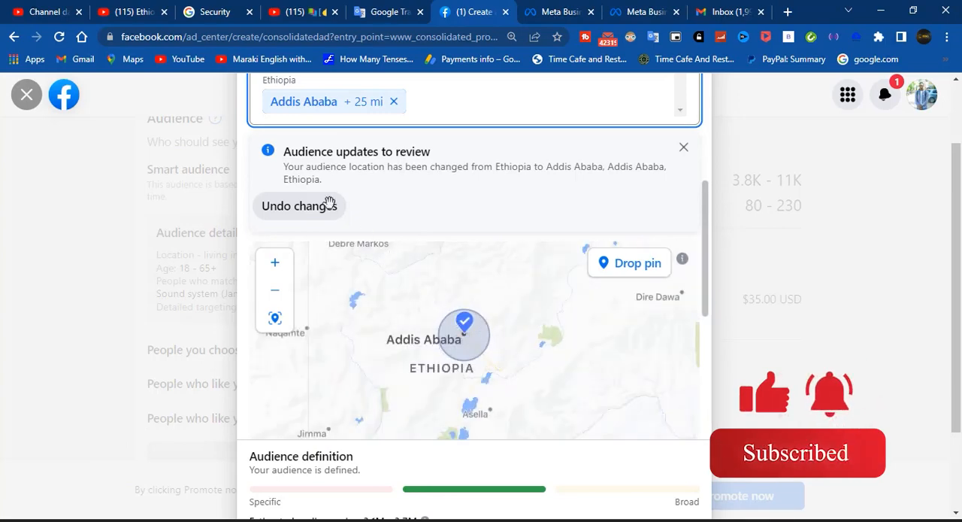
{"action": "scroll", "coordinate": [319, 197], "scroll_direction": "up", "scroll_amount": 1}
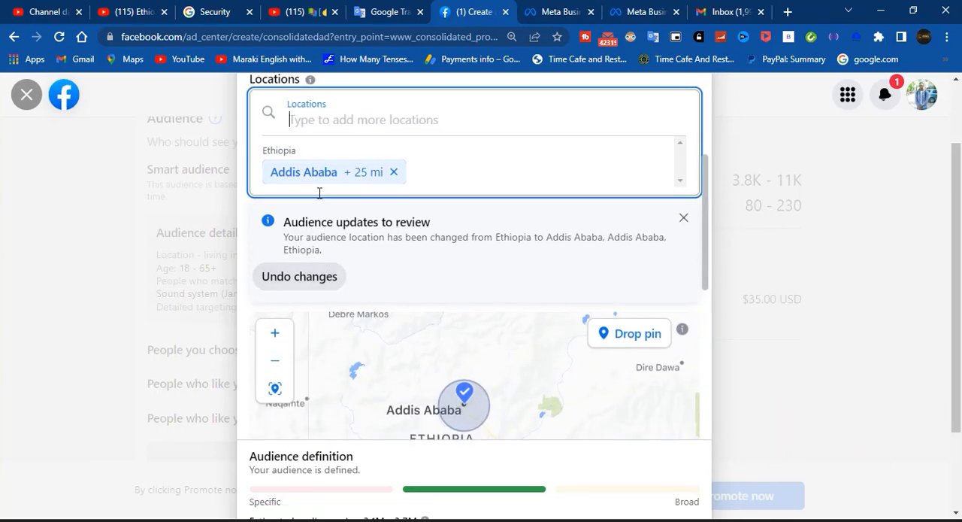
{"action": "scroll", "coordinate": [463, 368], "scroll_direction": "down", "scroll_amount": 1}
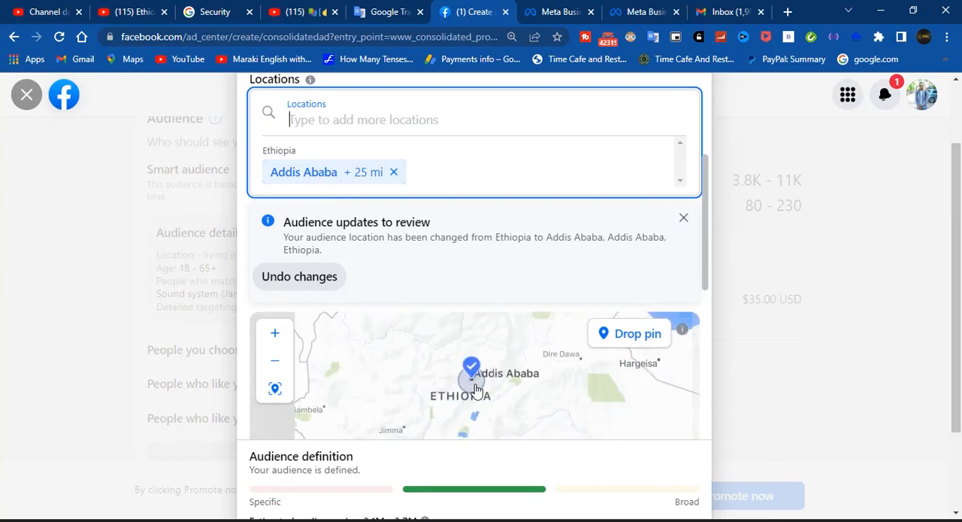
{"action": "scroll", "coordinate": [475, 383], "scroll_direction": "up", "scroll_amount": 1}
{"action": "scroll", "coordinate": [474, 385], "scroll_direction": "up", "scroll_amount": 2}
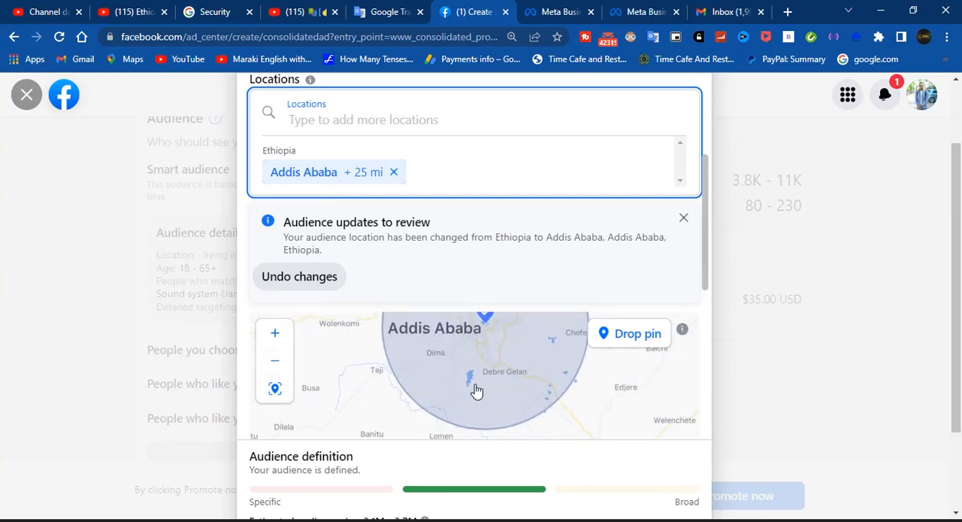
{"action": "left_click", "coordinate": [338, 118]}
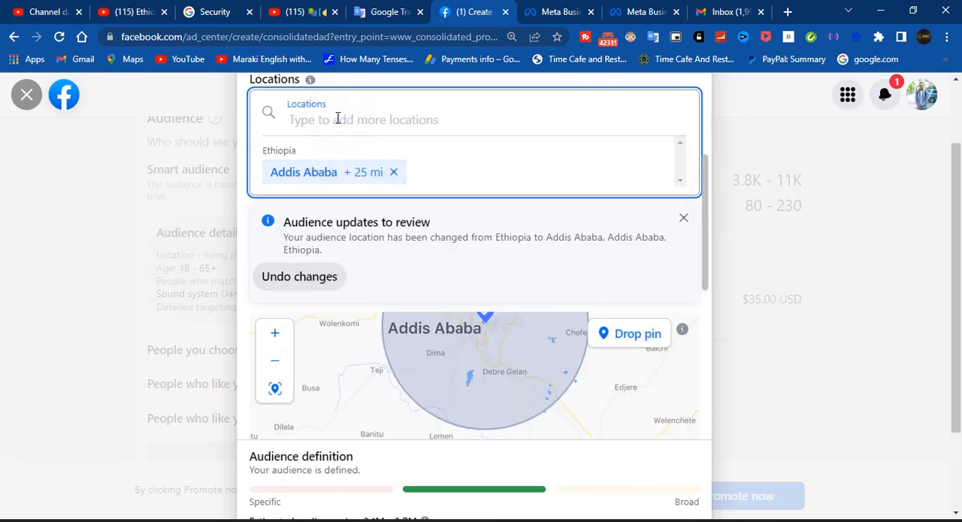
{"action": "type", "text": "hawassa"}
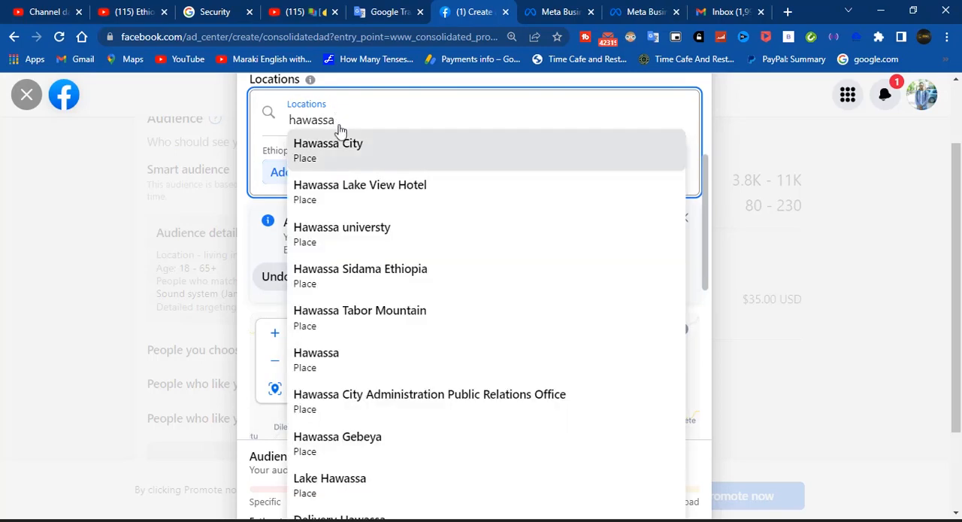
{"action": "left_click", "coordinate": [344, 148]}
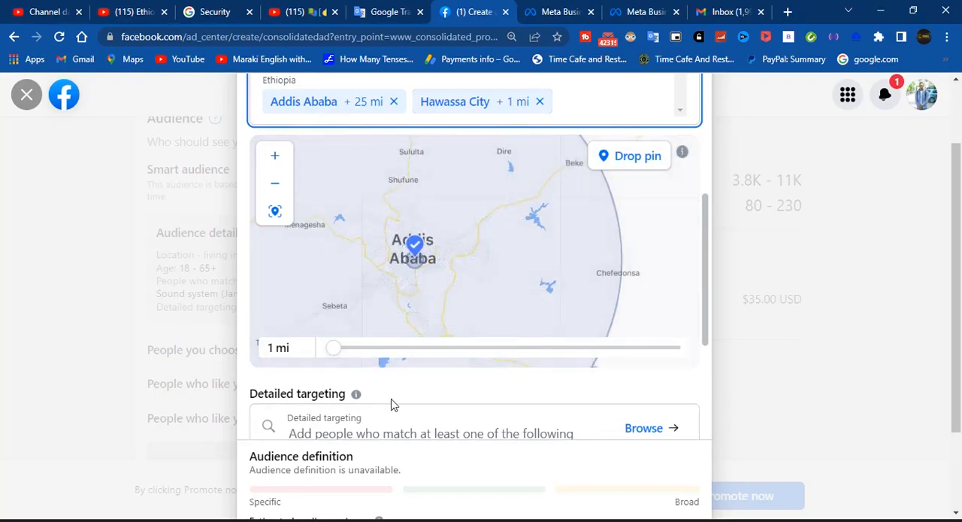
Look over the chosen locations on the map and lower the audience's maximum age to 45
{"action": "scroll", "coordinate": [391, 404], "scroll_direction": "down", "scroll_amount": 3}
{"action": "scroll", "coordinate": [391, 403], "scroll_direction": "up", "scroll_amount": 6}
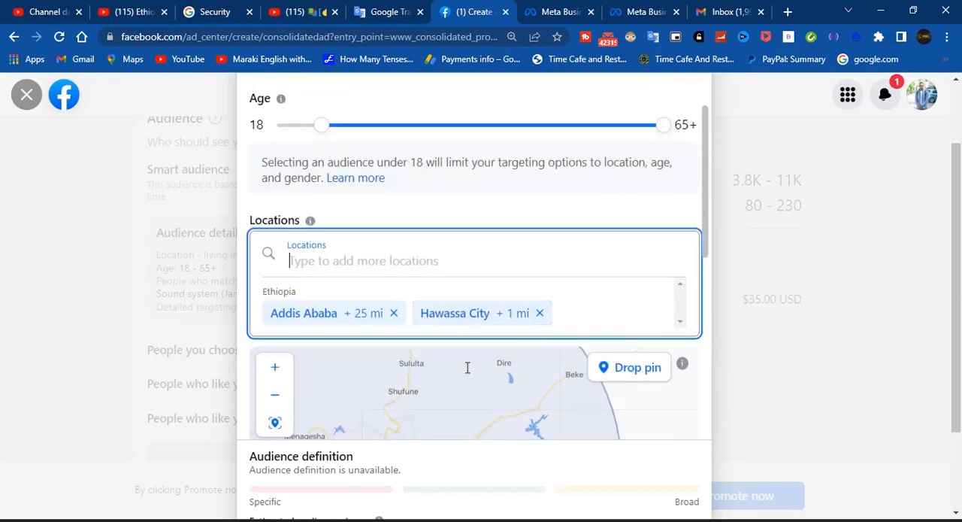
{"action": "left_click", "coordinate": [591, 316]}
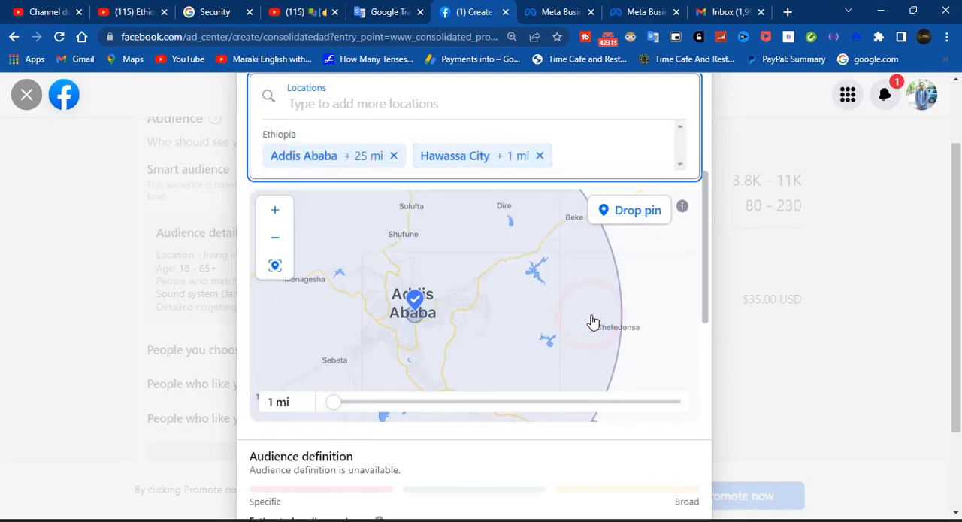
{"action": "left_click", "coordinate": [573, 160]}
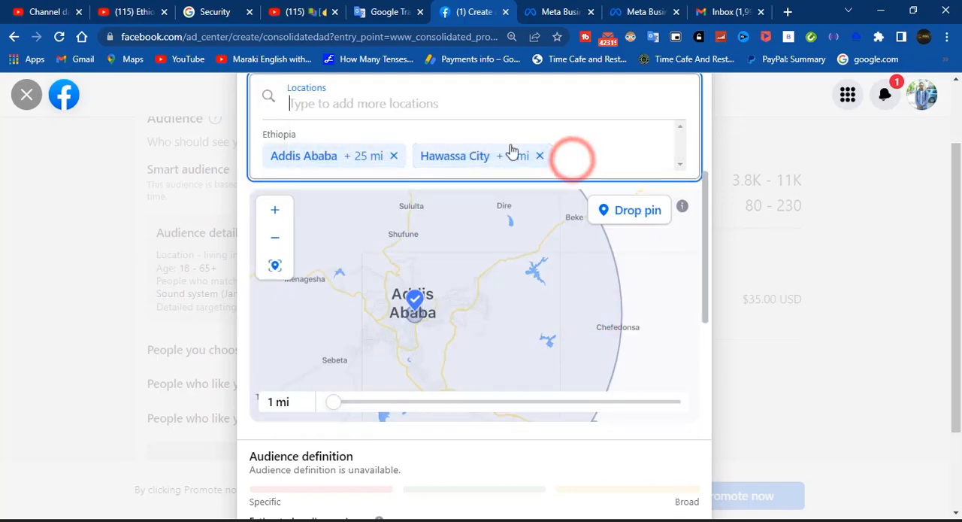
{"action": "left_click", "coordinate": [342, 103]}
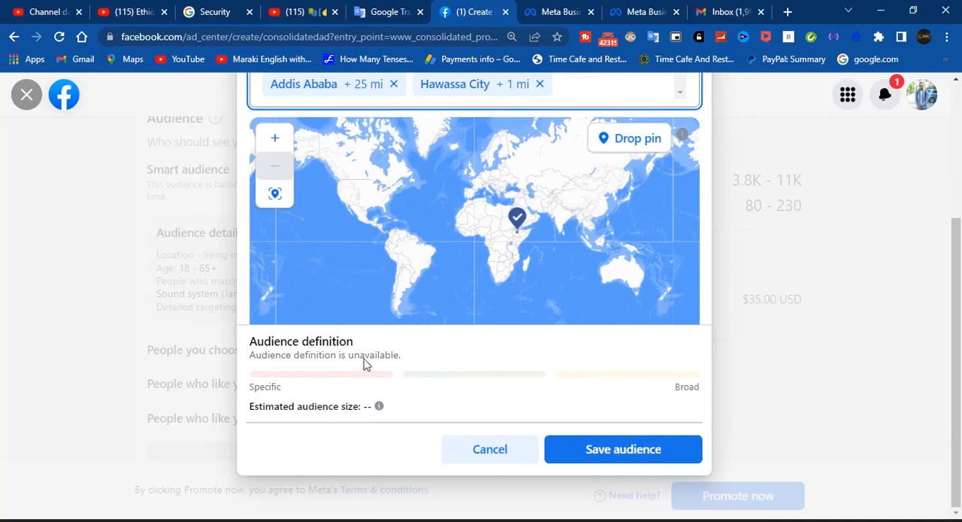
{"action": "scroll", "coordinate": [419, 247], "scroll_direction": "up", "scroll_amount": 4}
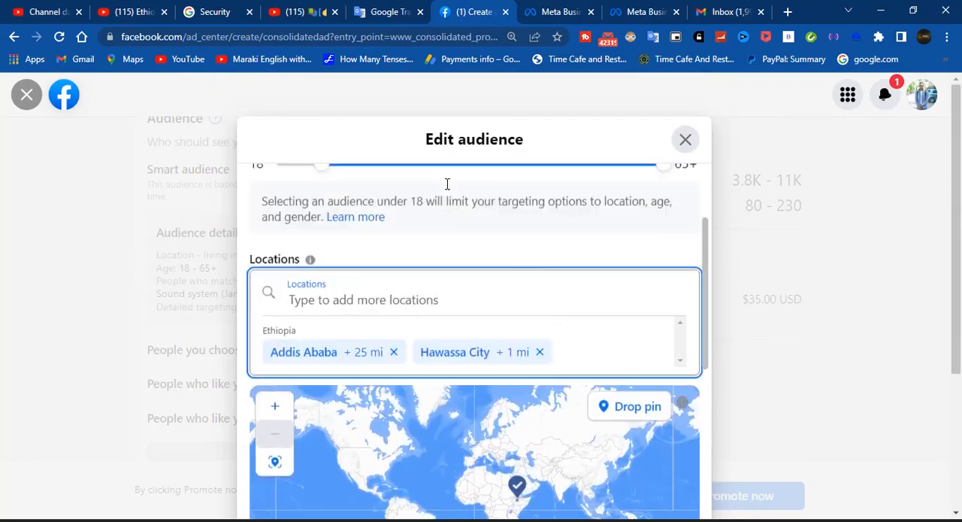
{"action": "scroll", "coordinate": [447, 184], "scroll_direction": "up", "scroll_amount": 1}
{"action": "scroll", "coordinate": [447, 256], "scroll_direction": "up", "scroll_amount": 1}
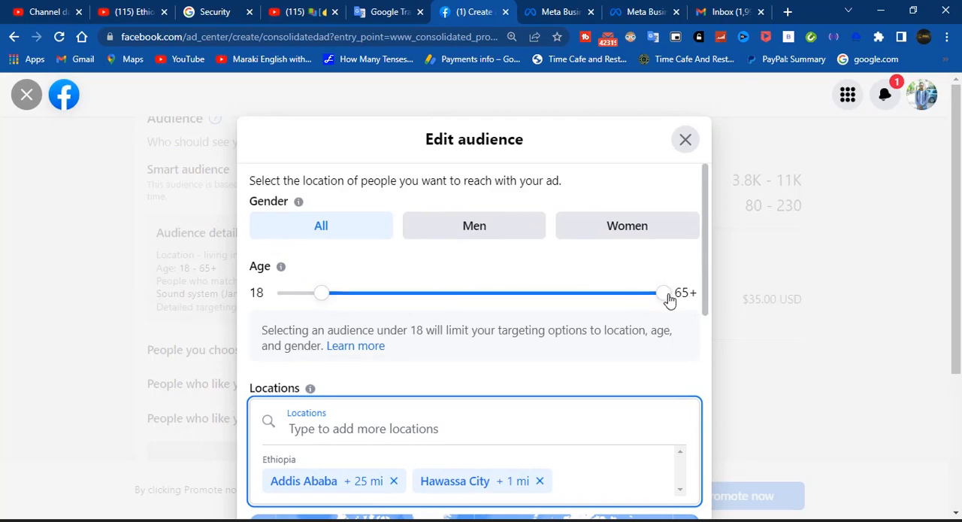
{"action": "left_click_drag", "start_coordinate": [666, 296], "coordinate": [524, 290]}
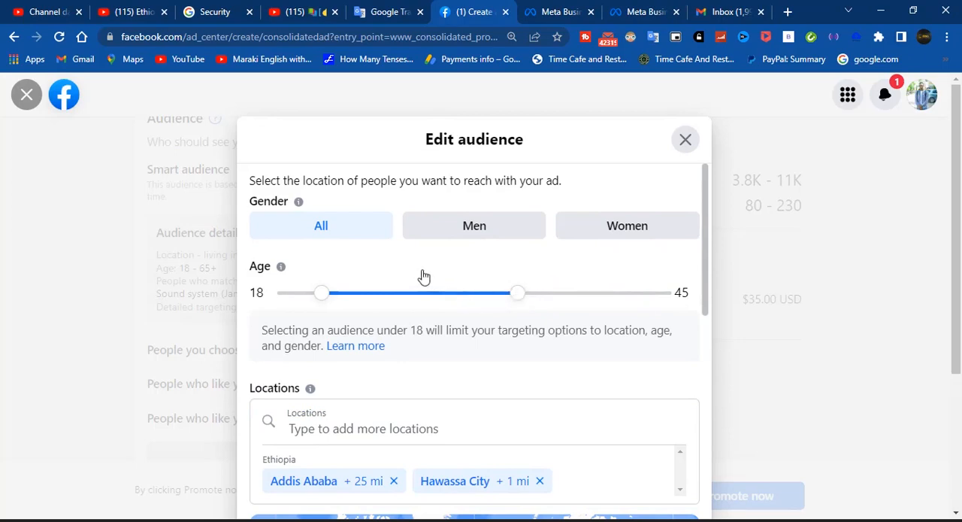
Try the Men and Women gender options for the audience and set the gender back to All
{"action": "left_click", "coordinate": [467, 234]}
{"action": "left_click", "coordinate": [631, 233]}
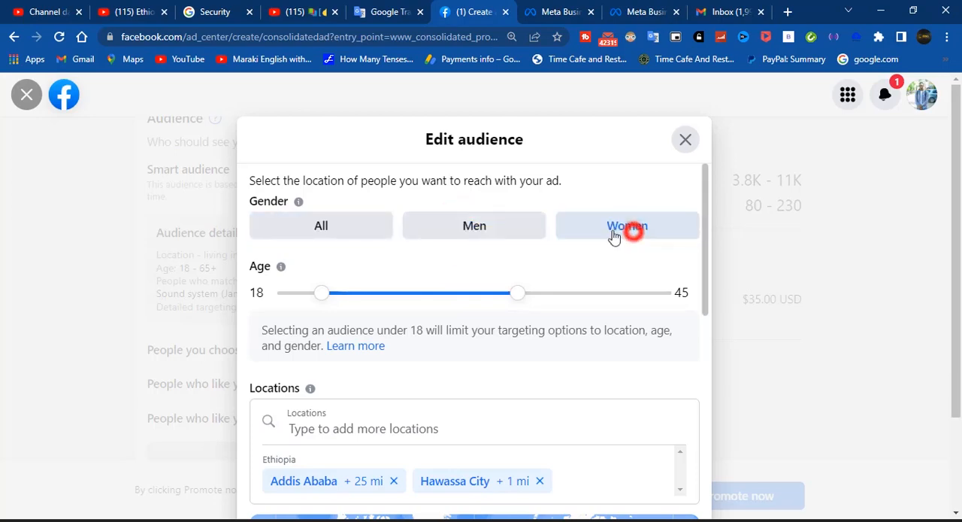
{"action": "left_click", "coordinate": [835, 368]}
{"action": "left_click", "coordinate": [470, 234]}
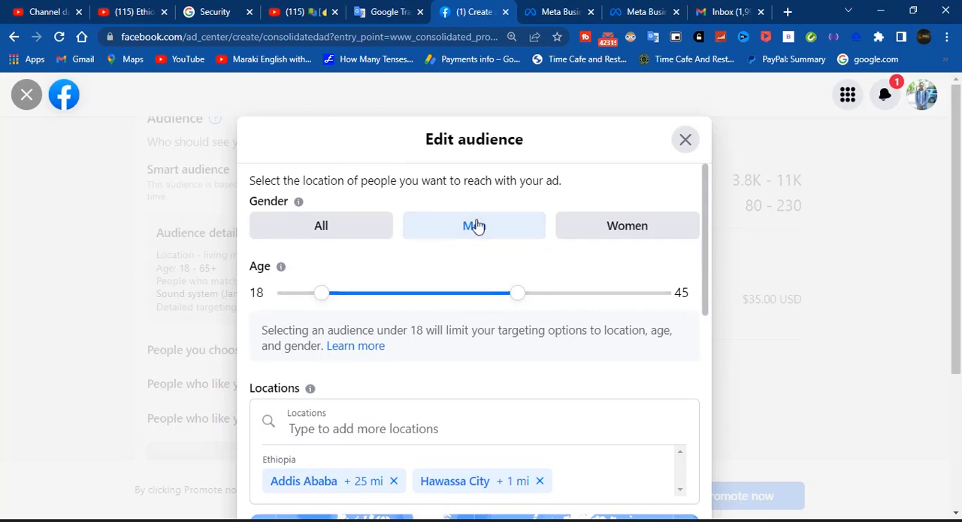
{"action": "left_click", "coordinate": [475, 225]}
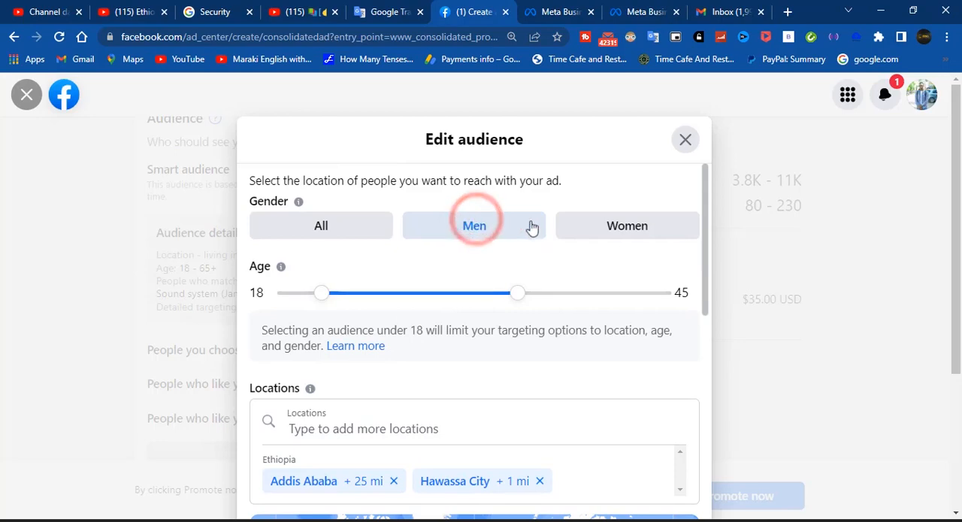
{"action": "left_click", "coordinate": [620, 227]}
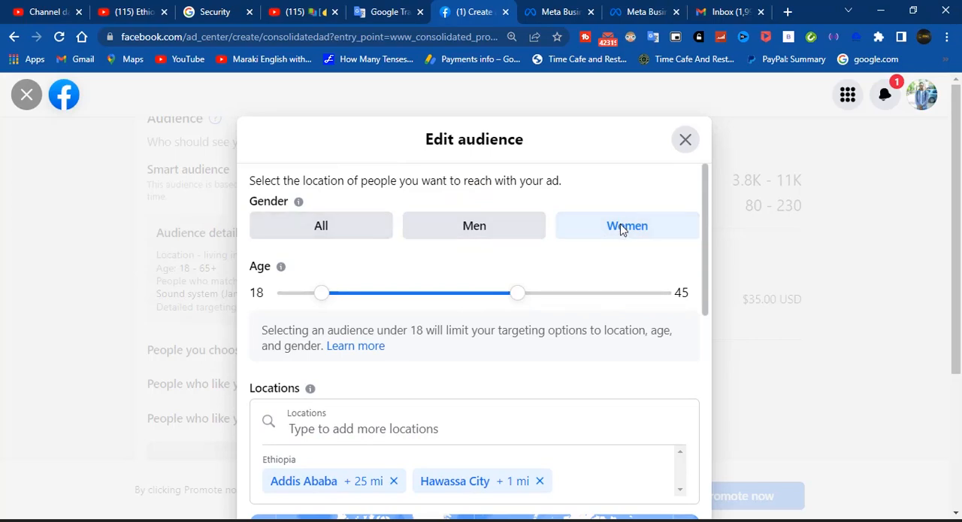
{"action": "left_click", "coordinate": [306, 230]}
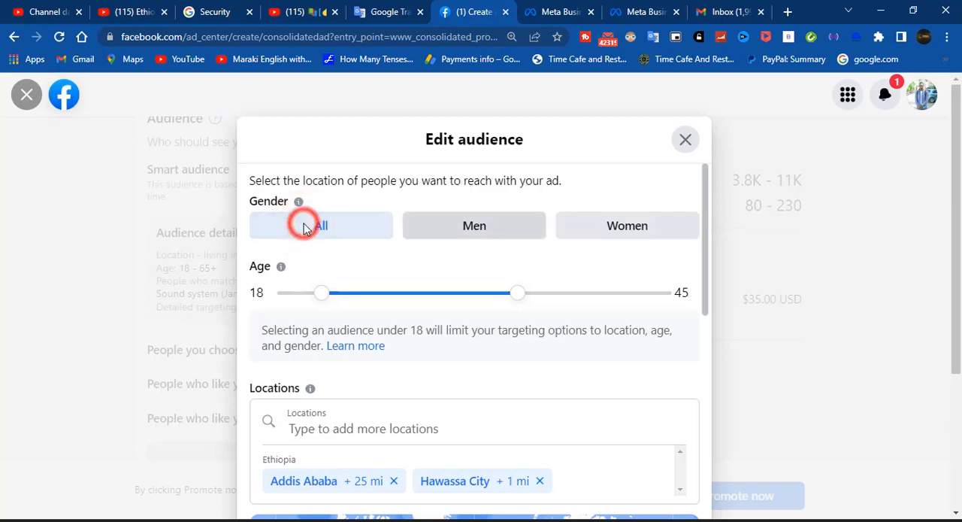
Review the detailed targeting interests and save the edited audience
{"action": "scroll", "coordinate": [304, 227], "scroll_direction": "down", "scroll_amount": 7}
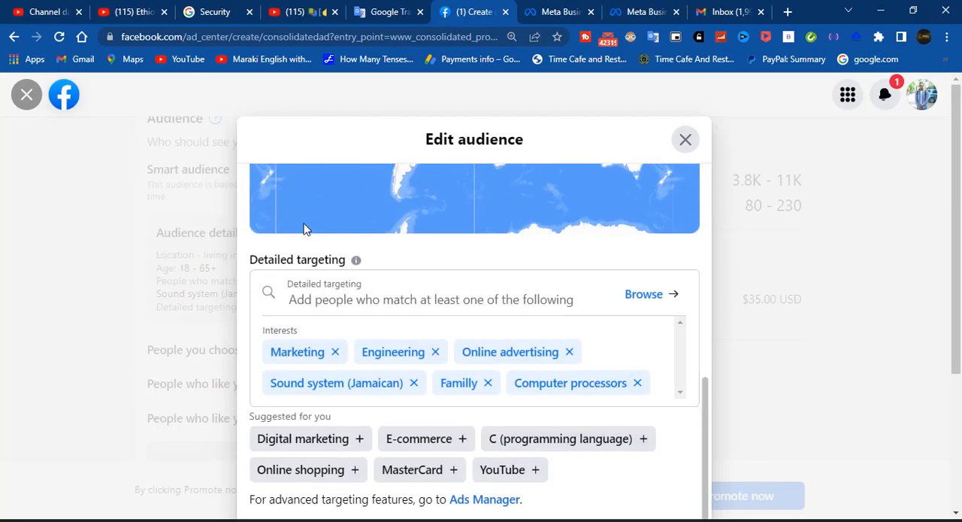
{"action": "scroll", "coordinate": [304, 228], "scroll_direction": "down", "scroll_amount": 3}
{"action": "left_click", "coordinate": [624, 449]}
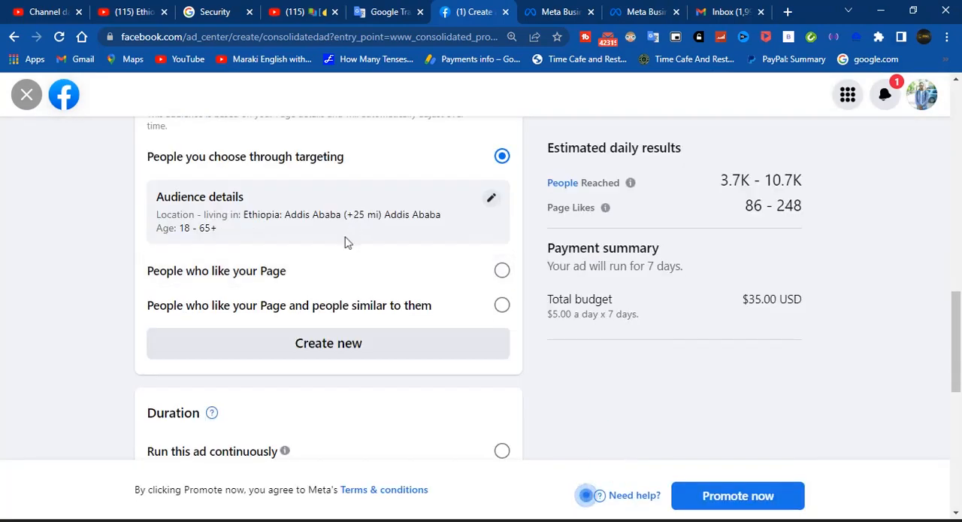
Set the ad to run for 5 days with a daily budget of $1.00
{"action": "scroll", "coordinate": [323, 298], "scroll_direction": "down", "scroll_amount": 1}
{"action": "scroll", "coordinate": [323, 301], "scroll_direction": "down", "scroll_amount": 2}
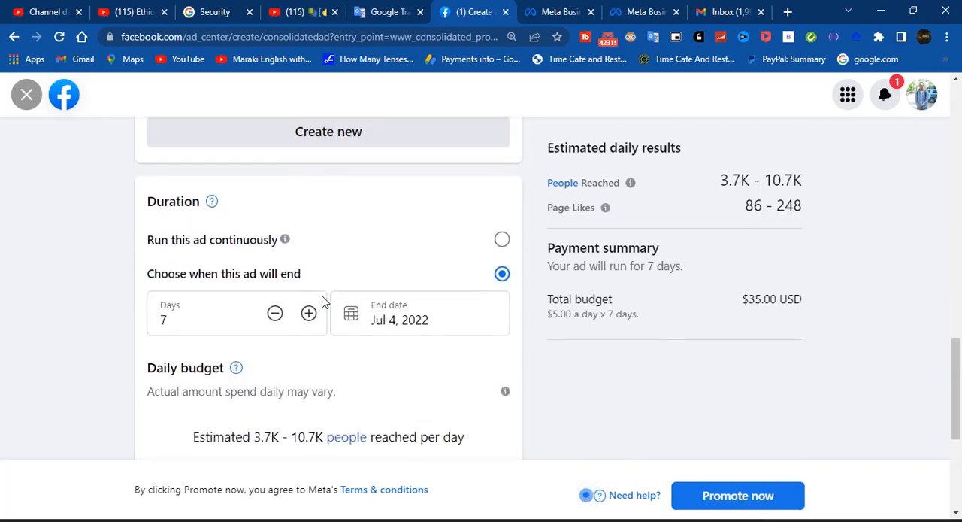
{"action": "scroll", "coordinate": [324, 300], "scroll_direction": "down", "scroll_amount": 1}
{"action": "scroll", "coordinate": [323, 301], "scroll_direction": "down", "scroll_amount": 1}
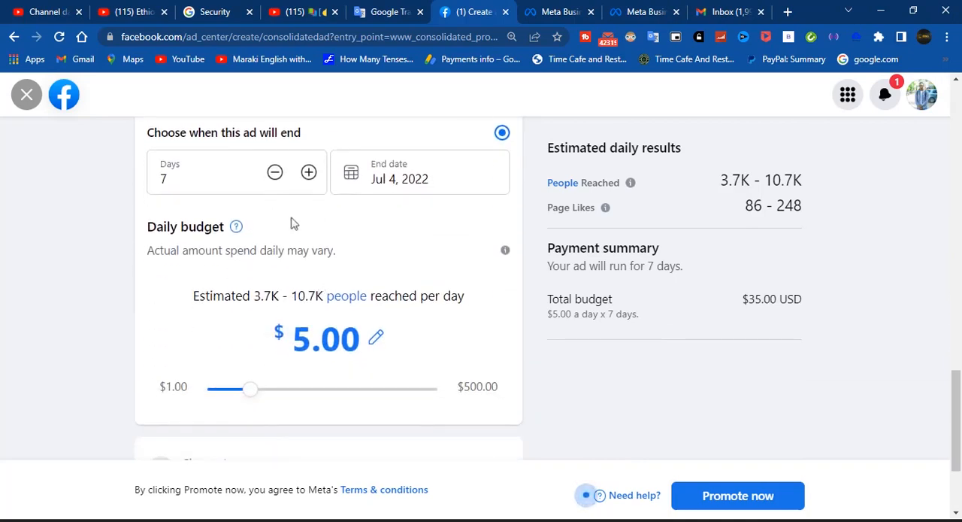
{"action": "left_click", "coordinate": [275, 173]}
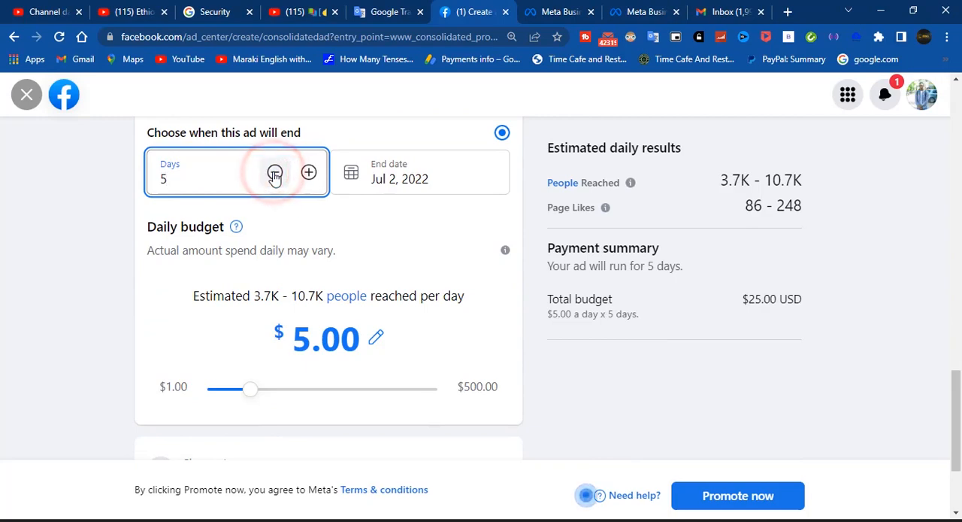
{"action": "left_click", "coordinate": [275, 173]}
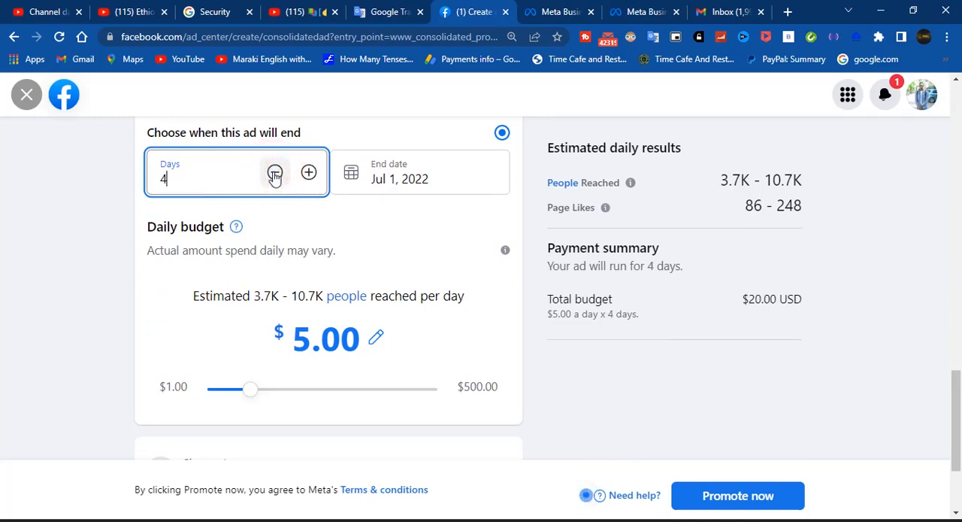
{"action": "left_click", "coordinate": [249, 388]}
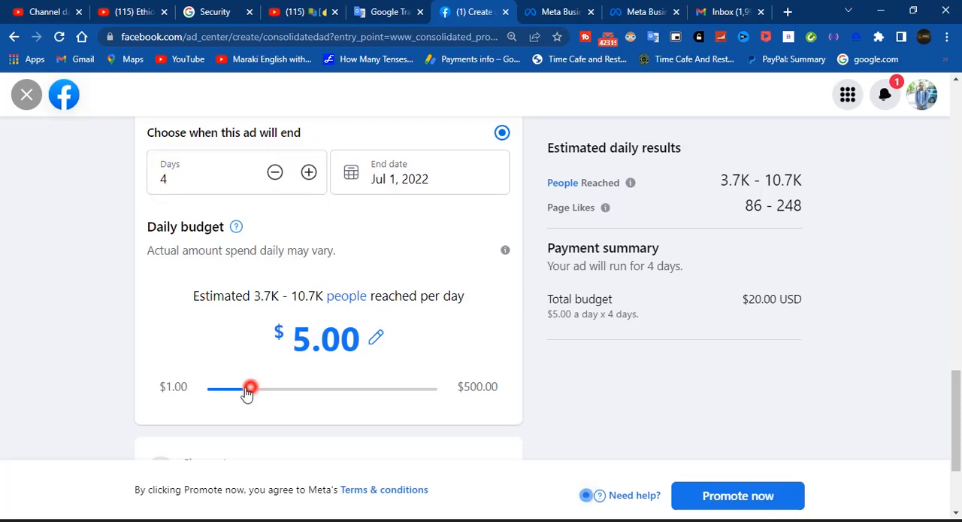
{"action": "left_click_drag", "start_coordinate": [249, 388], "coordinate": [208, 393]}
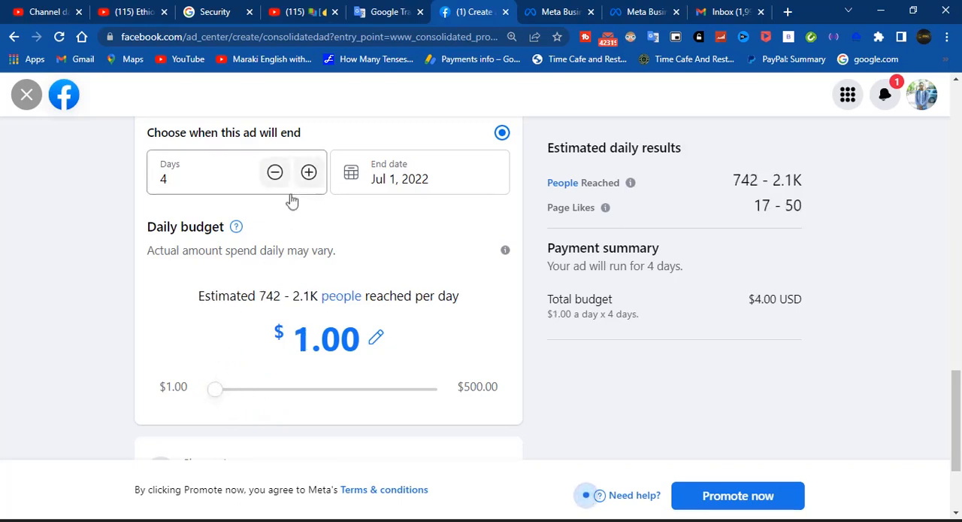
{"action": "left_click", "coordinate": [307, 172]}
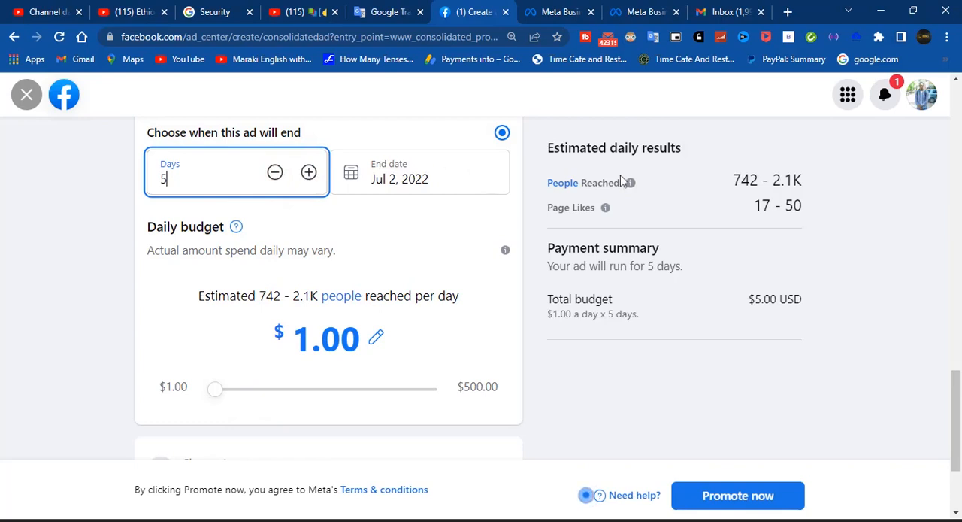
Check the estimated daily people reached for the chosen budget
{"action": "left_click_drag", "start_coordinate": [812, 178], "coordinate": [731, 181]}
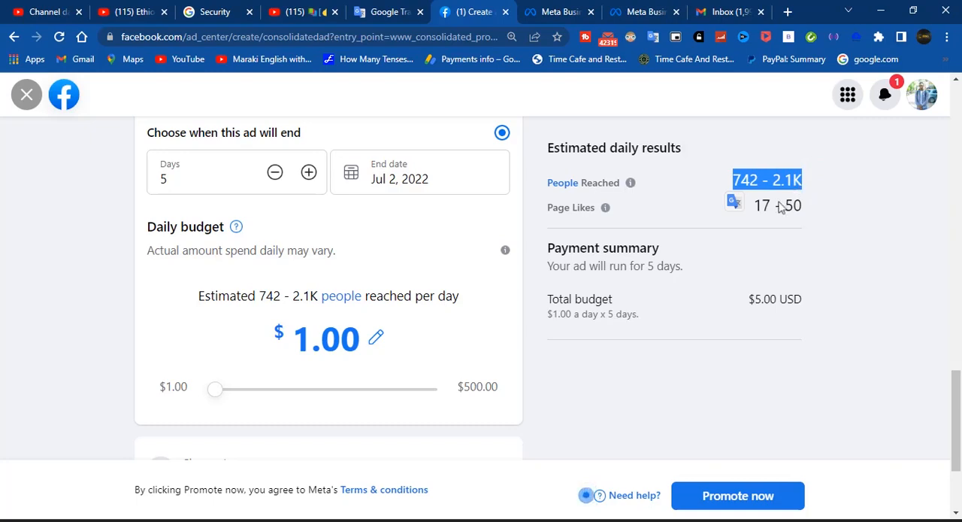
{"action": "scroll", "coordinate": [636, 370], "scroll_direction": "down", "scroll_amount": 2}
{"action": "left_click", "coordinate": [606, 410]}
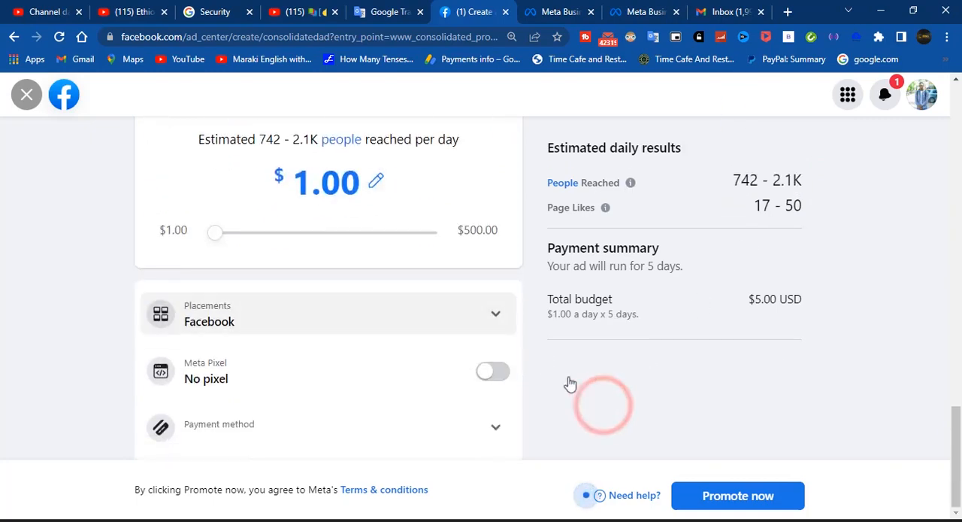
Expand the ad placements and try to change the Instagram and Facebook selections
{"action": "left_click", "coordinate": [496, 315]}
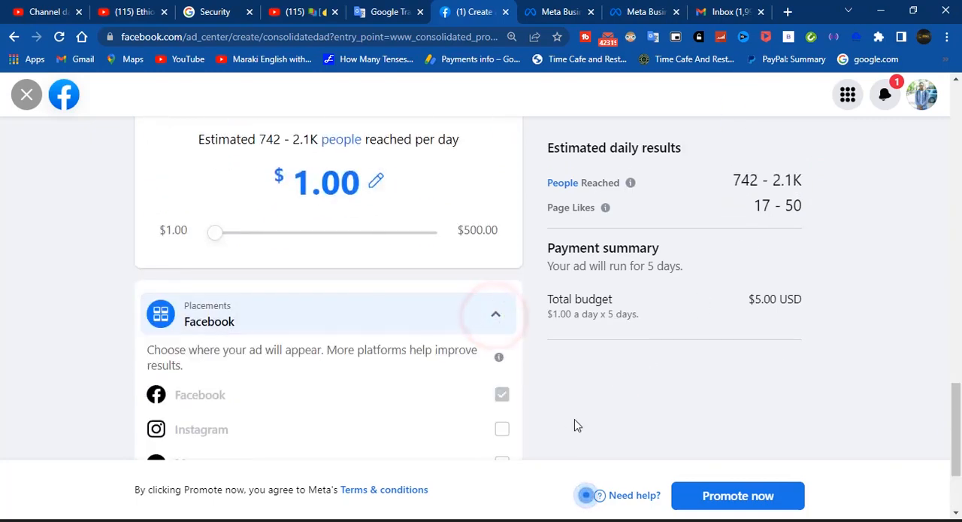
{"action": "scroll", "coordinate": [574, 424], "scroll_direction": "down", "scroll_amount": 2}
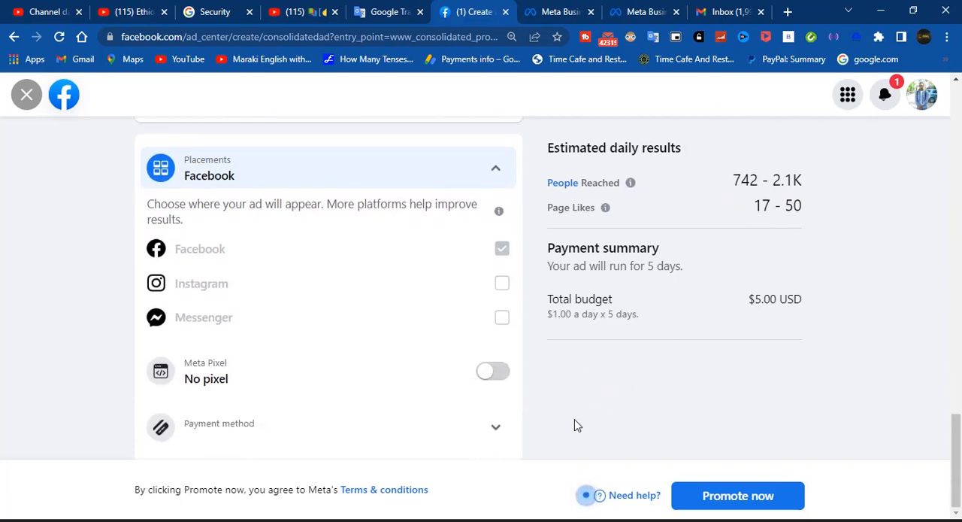
{"action": "left_click", "coordinate": [501, 284]}
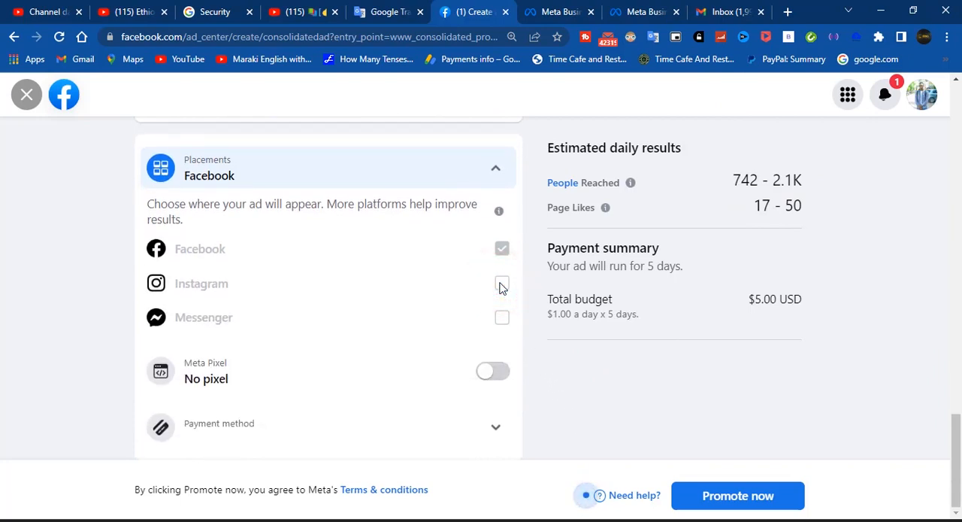
{"action": "left_click", "coordinate": [502, 289]}
{"action": "left_click", "coordinate": [503, 251]}
Open the ad's payment method for changing and choose to add a debit or credit card
{"action": "left_click", "coordinate": [491, 427]}
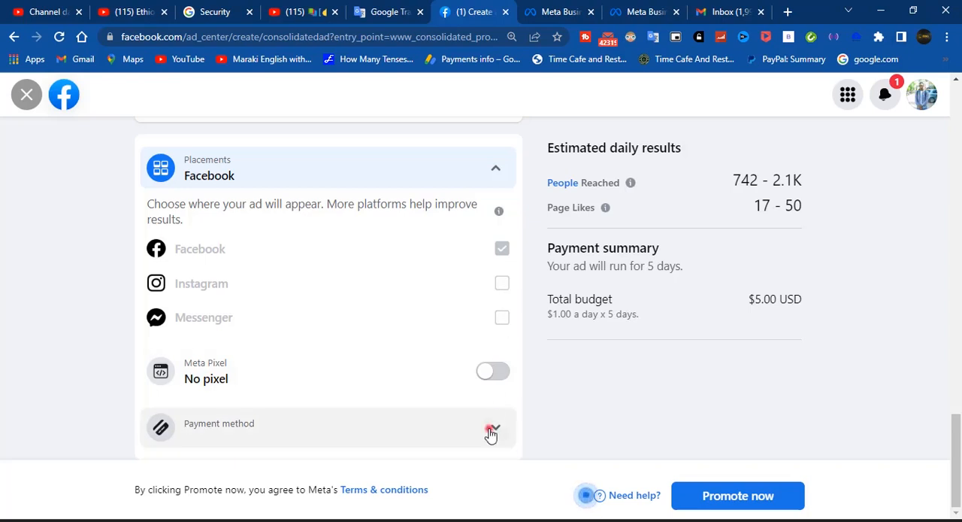
{"action": "scroll", "coordinate": [404, 363], "scroll_direction": "down", "scroll_amount": 1}
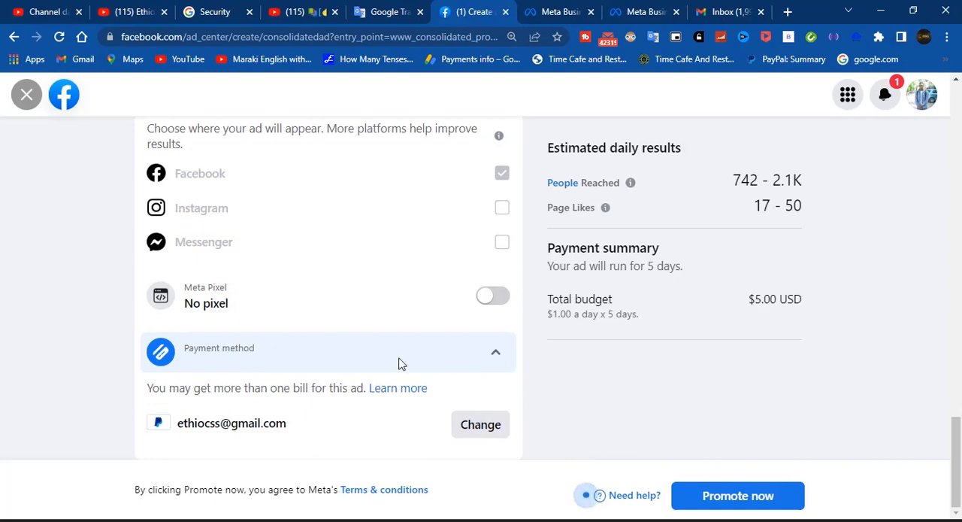
{"action": "left_click", "coordinate": [483, 430]}
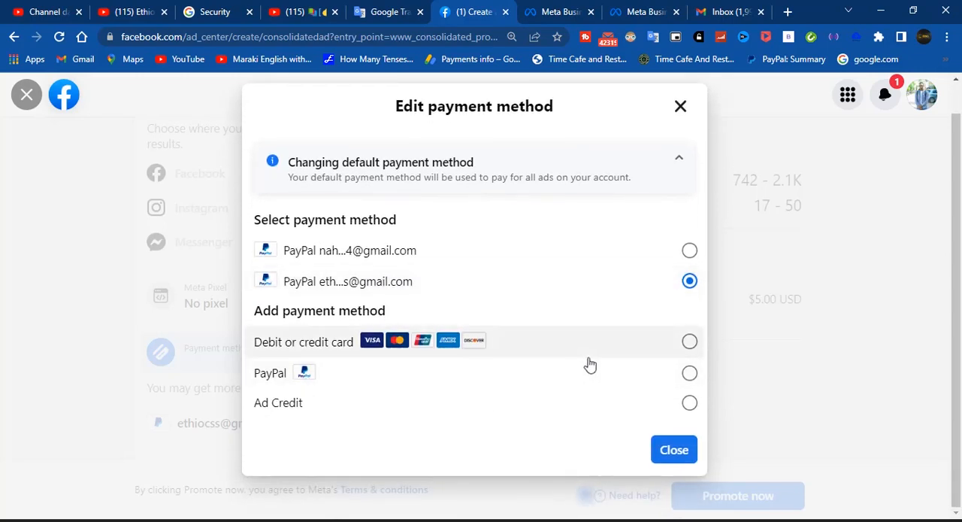
{"action": "left_click", "coordinate": [685, 344]}
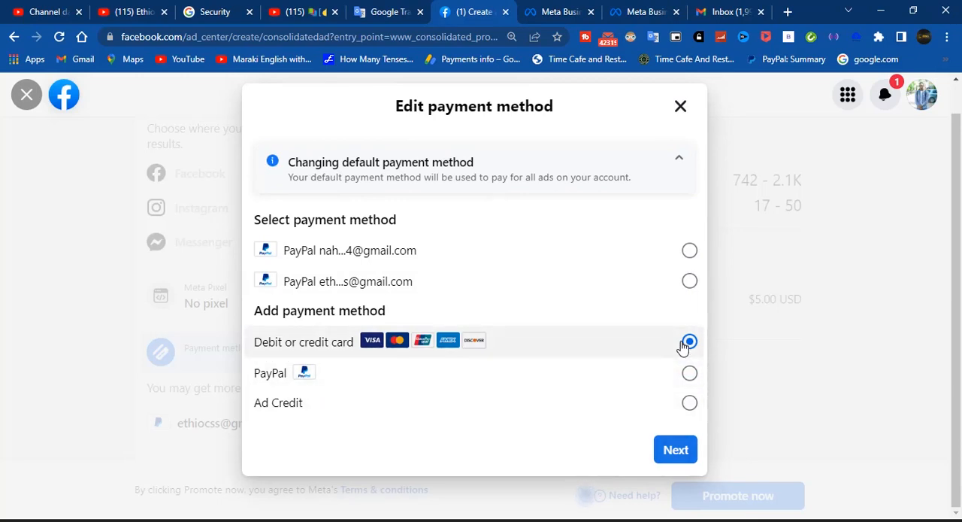
{"action": "left_click", "coordinate": [835, 367]}
{"action": "left_click", "coordinate": [627, 347]}
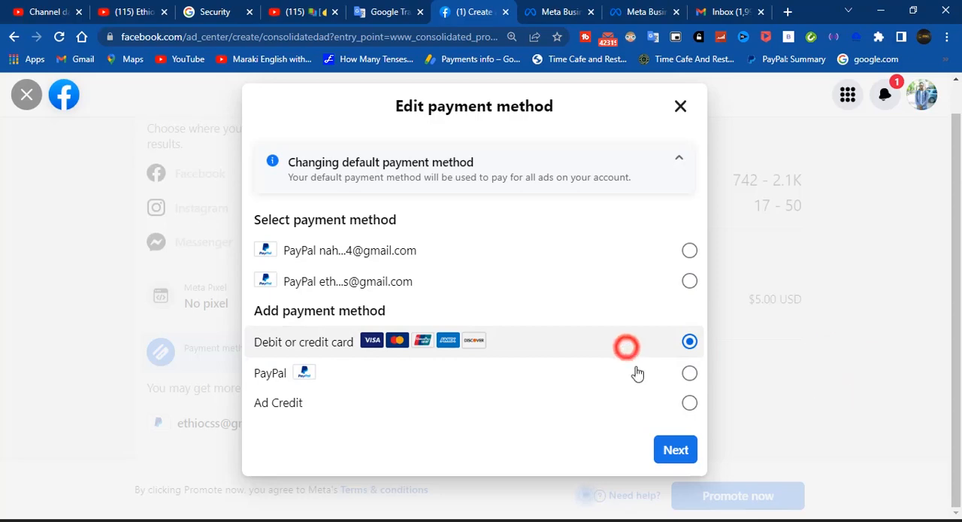
{"action": "left_click", "coordinate": [677, 454]}
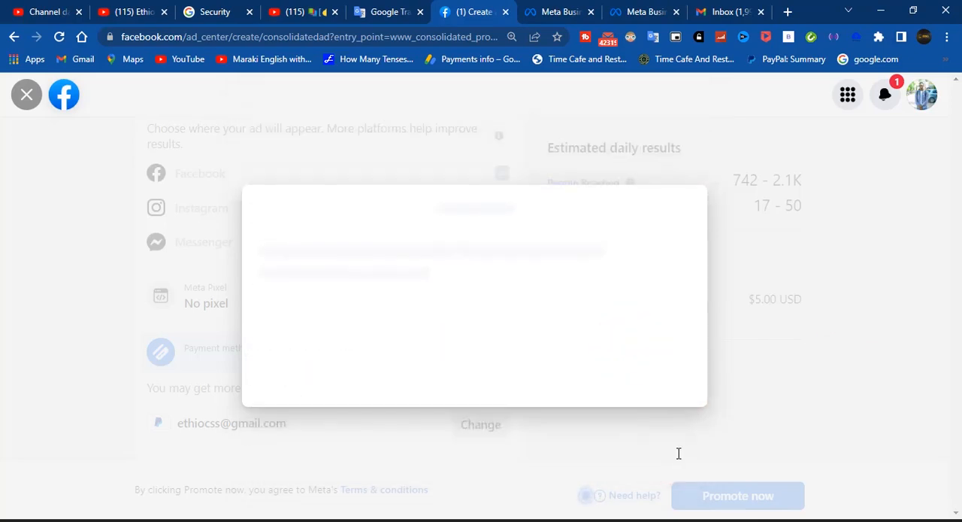
Fill in the name on card, card number, expiry date and CVV, and save the card as a payment method
{"action": "left_click", "coordinate": [342, 261]}
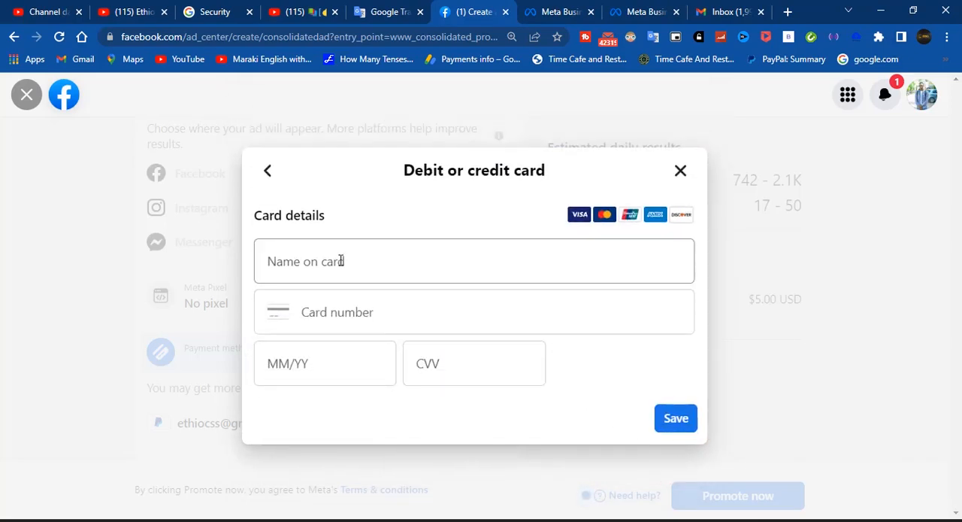
{"action": "left_click", "coordinate": [340, 261]}
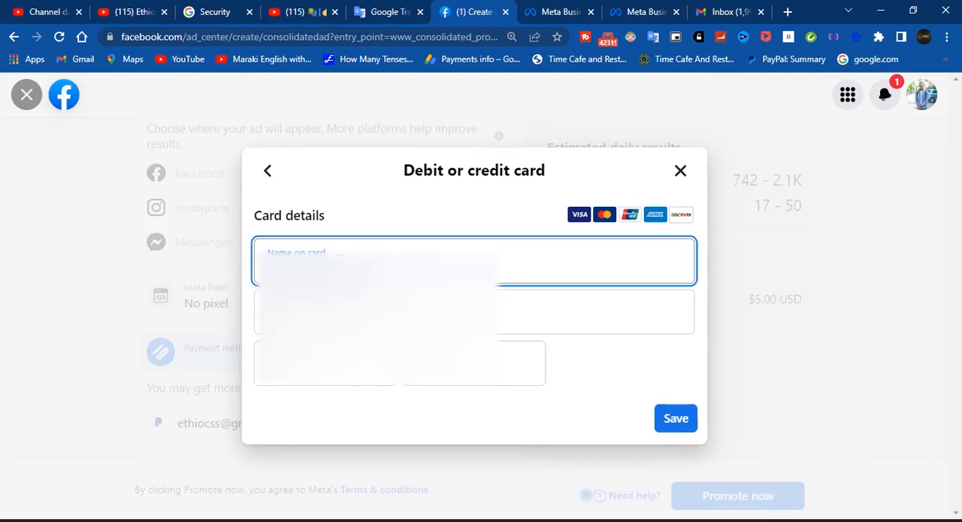
{"action": "left_click", "coordinate": [451, 363]}
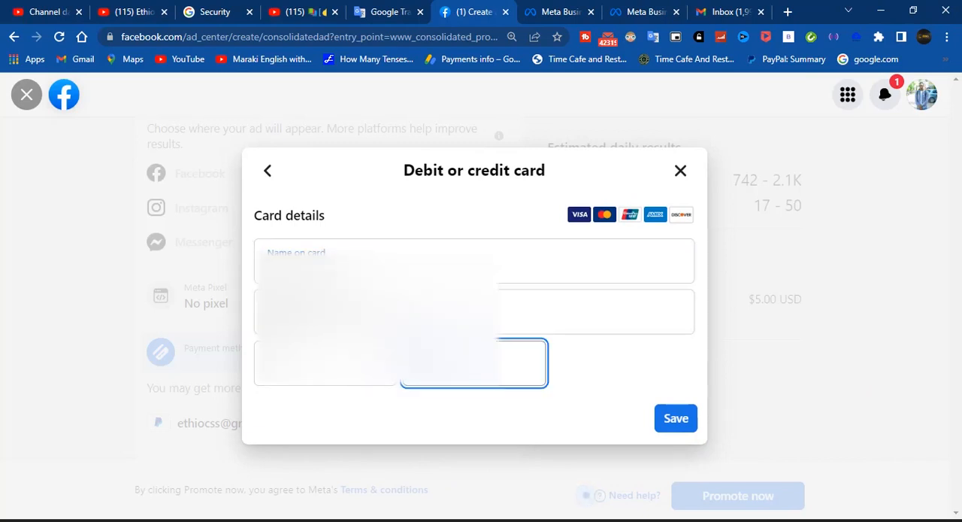
{"action": "left_click", "coordinate": [325, 363]}
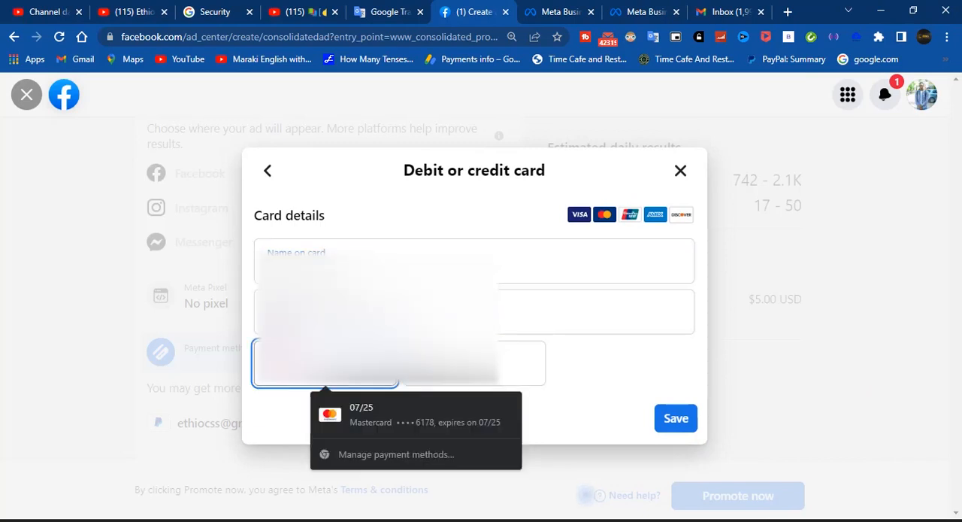
{"action": "left_click", "coordinate": [359, 410]}
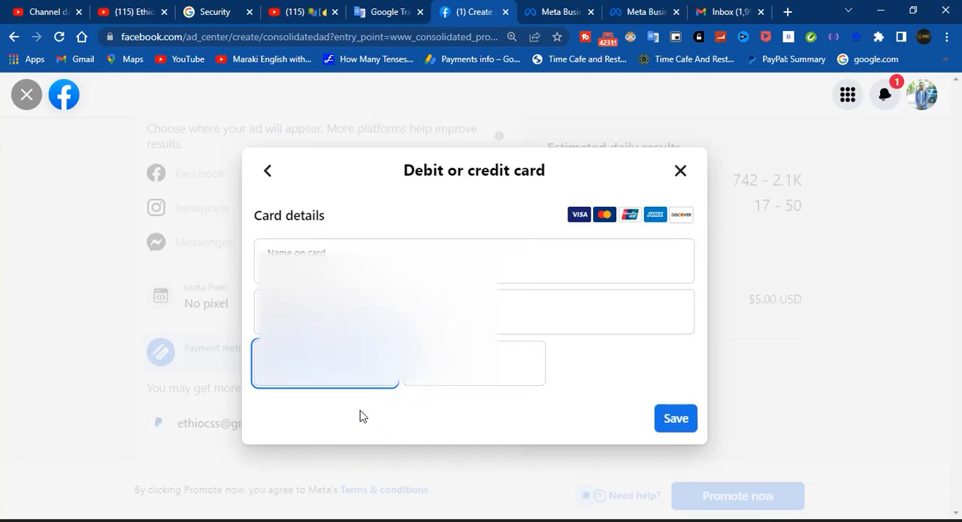
{"action": "left_click", "coordinate": [678, 418]}
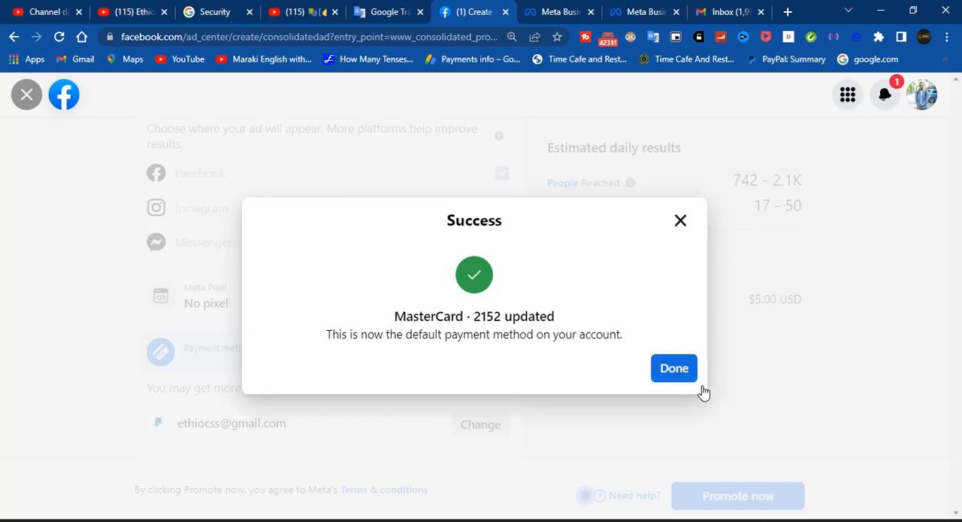
{"action": "left_click", "coordinate": [674, 369]}
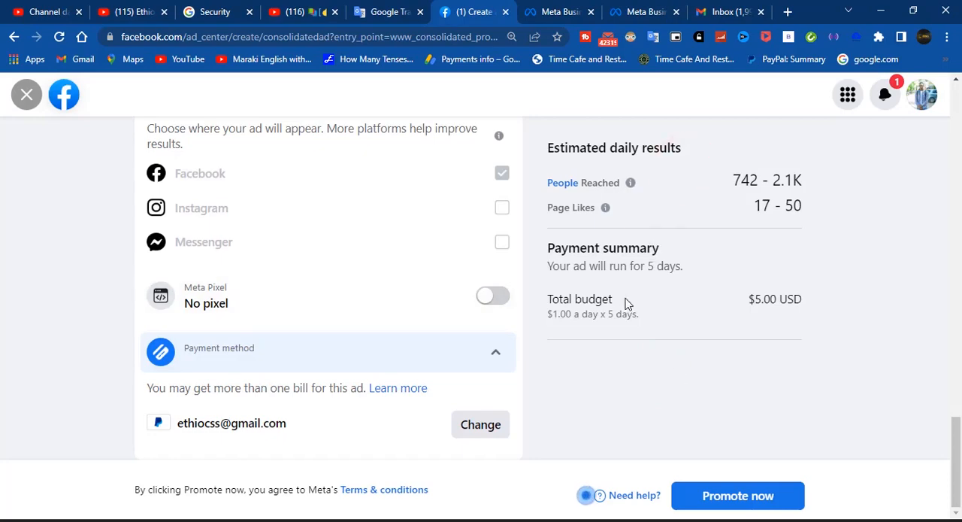
Review the payment method and the remaining ad settings before submitting the ad
{"action": "scroll", "coordinate": [394, 337], "scroll_direction": "up", "scroll_amount": 5}
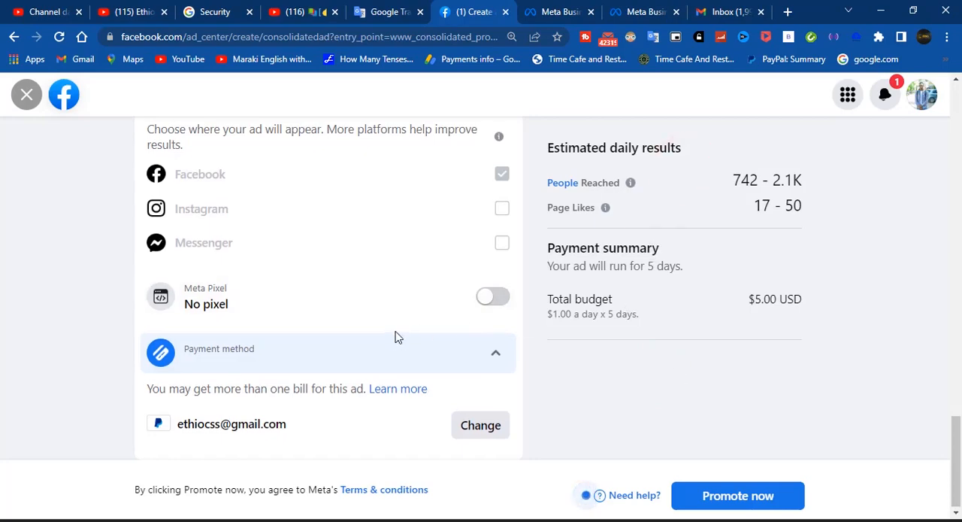
{"action": "scroll", "coordinate": [397, 338], "scroll_direction": "down", "scroll_amount": 5}
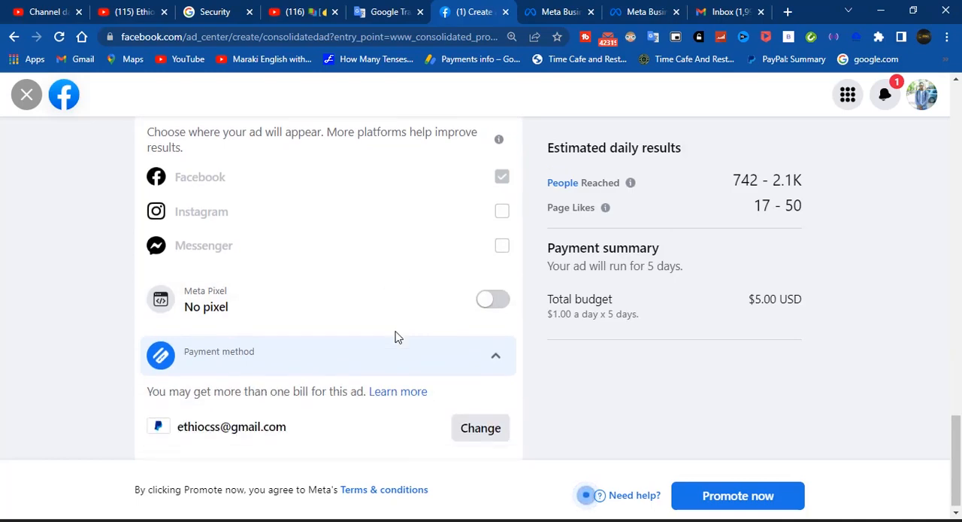
{"action": "left_click", "coordinate": [495, 353]}
{"action": "left_click", "coordinate": [496, 426]}
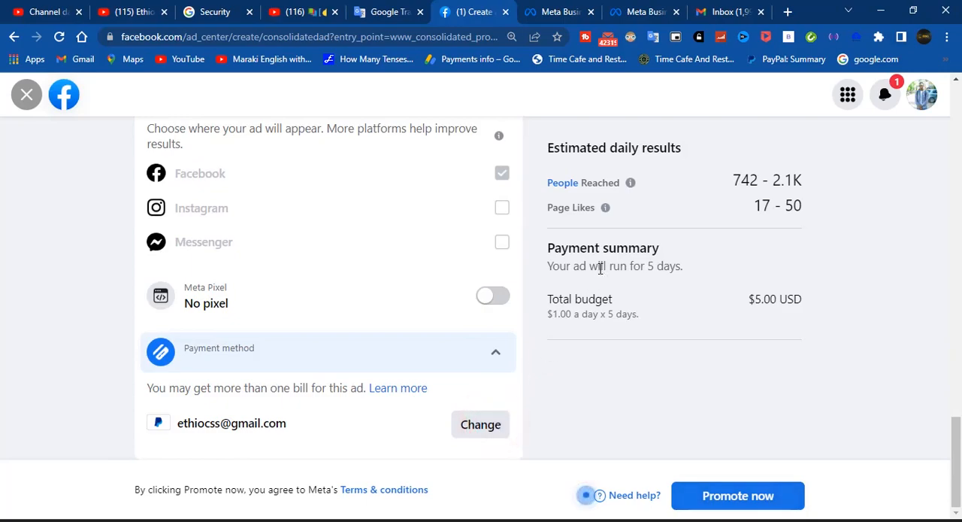
{"action": "scroll", "coordinate": [606, 267], "scroll_direction": "up", "scroll_amount": 6}
{"action": "scroll", "coordinate": [600, 269], "scroll_direction": "up", "scroll_amount": 10}
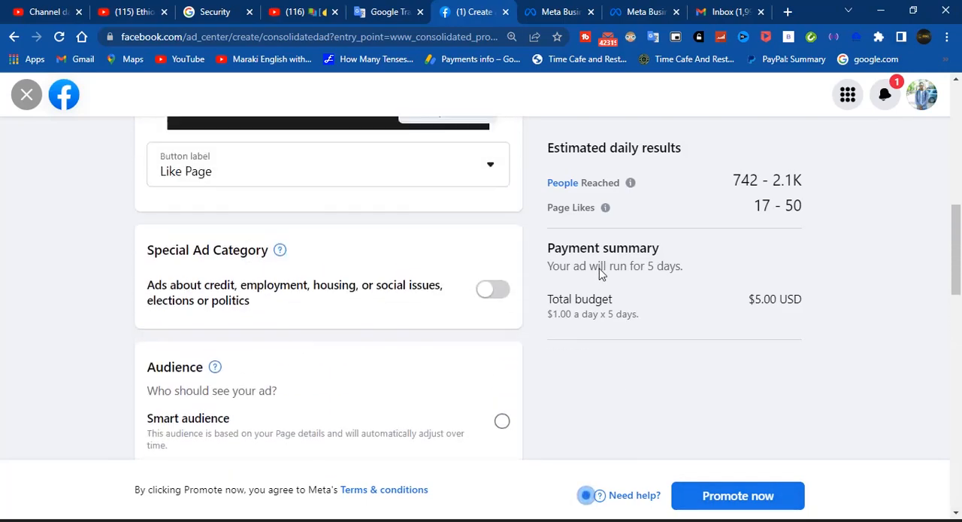
{"action": "scroll", "coordinate": [600, 268], "scroll_direction": "down", "scroll_amount": 15}
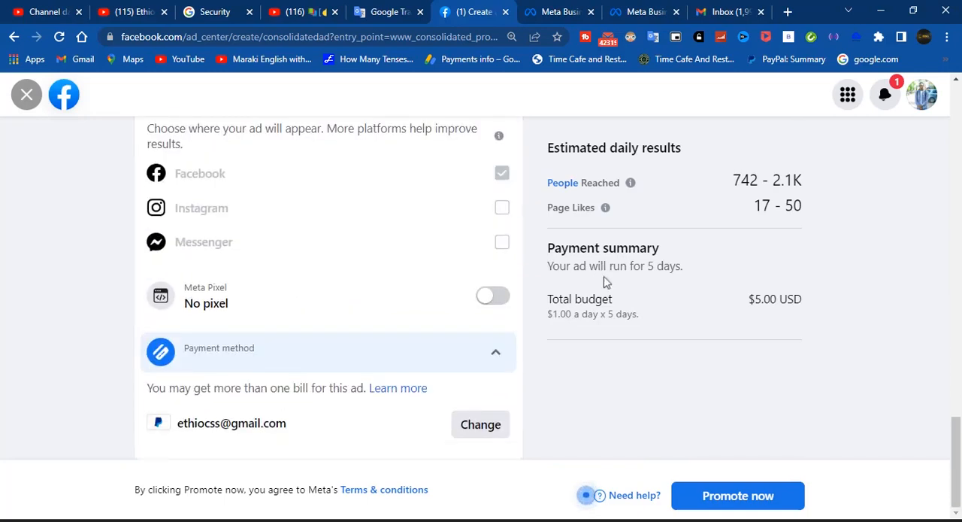
Submit the Page promotion, check the budget and payment method in its summary, and dismiss the desktop notification
{"action": "left_click", "coordinate": [730, 497]}
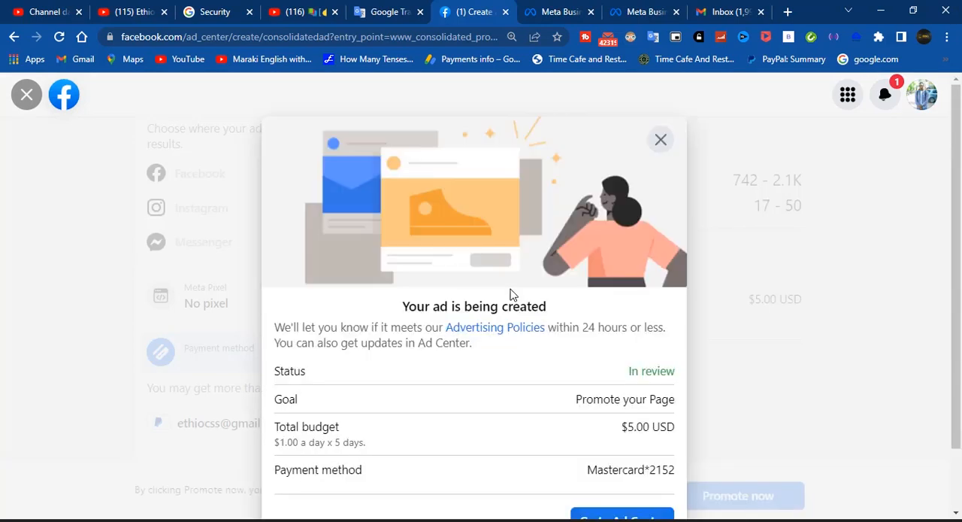
{"action": "scroll", "coordinate": [510, 293], "scroll_direction": "down", "scroll_amount": 1}
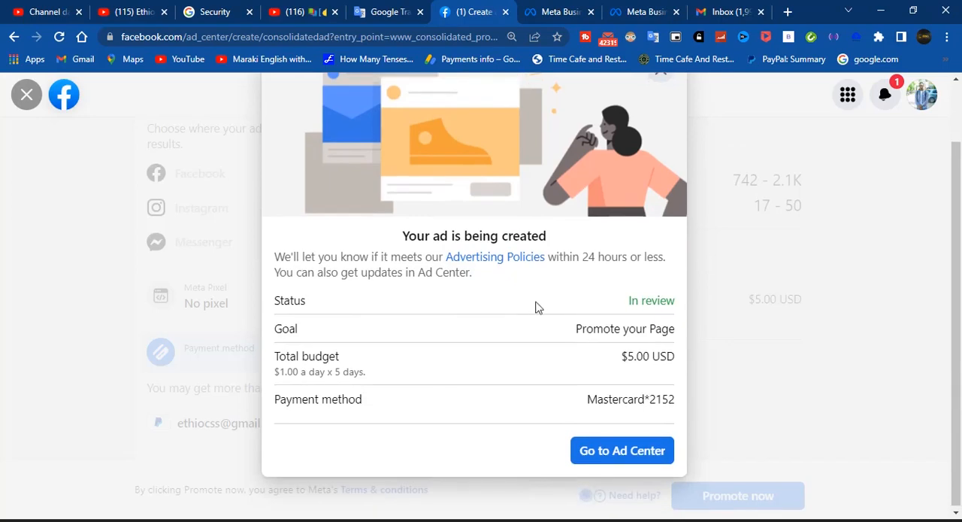
{"action": "double_click", "coordinate": [644, 359]}
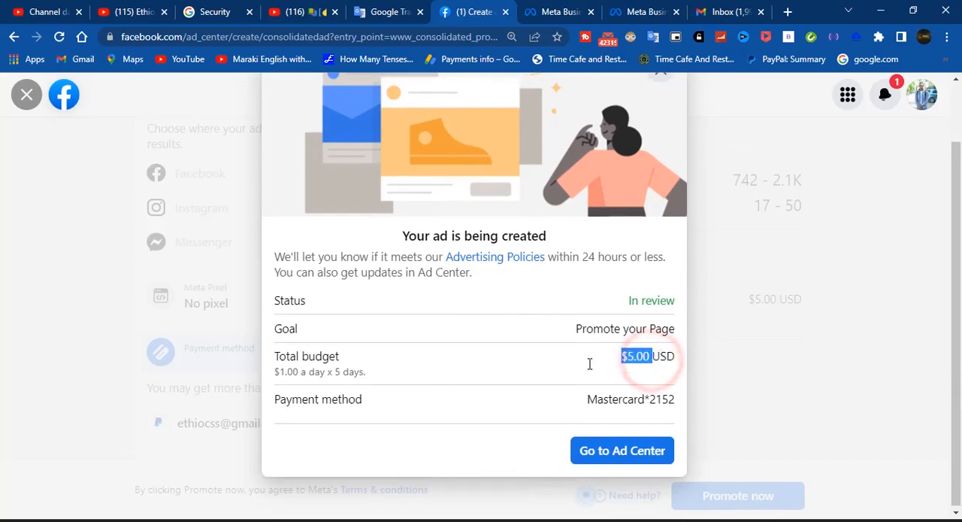
{"action": "left_click", "coordinate": [518, 399]}
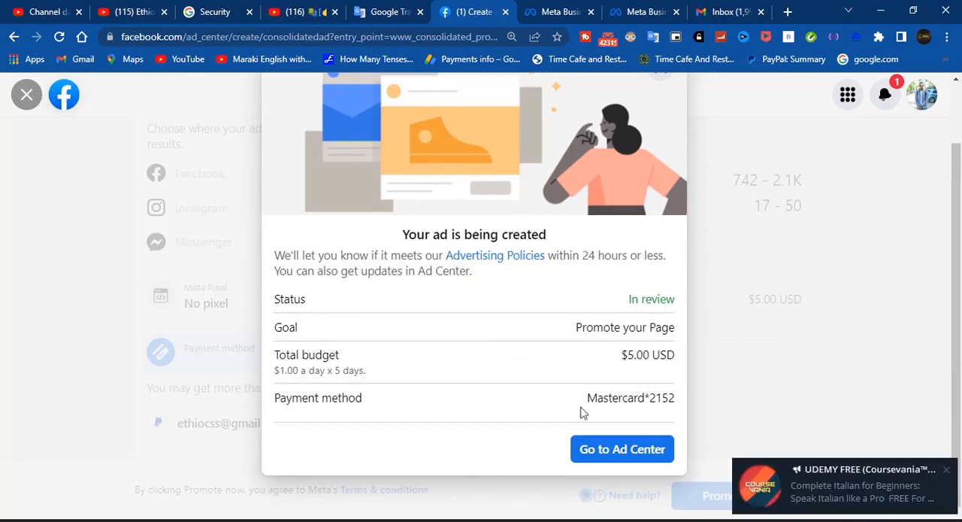
{"action": "left_click", "coordinate": [950, 471]}
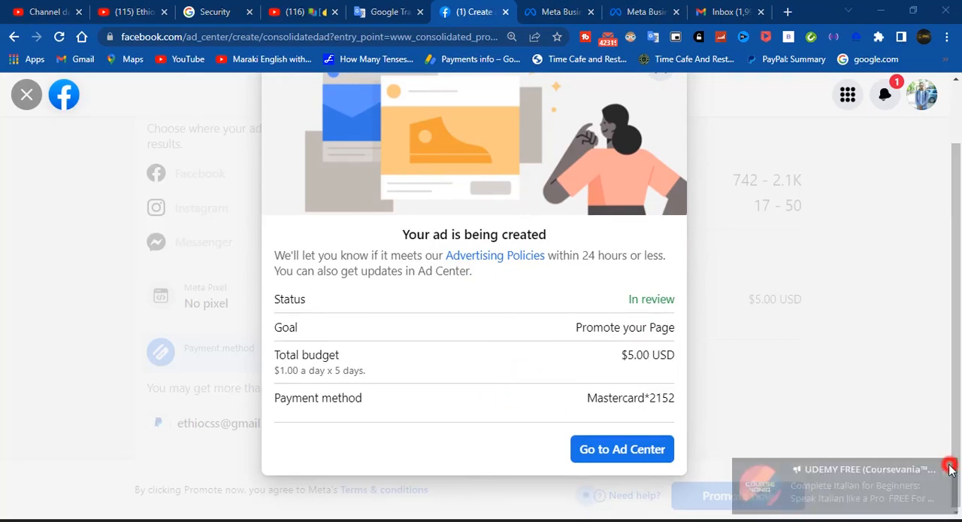
Examine the payment method, review status and policy review time in the submitted ad's summary
{"action": "left_click_drag", "start_coordinate": [579, 395], "coordinate": [687, 397]}
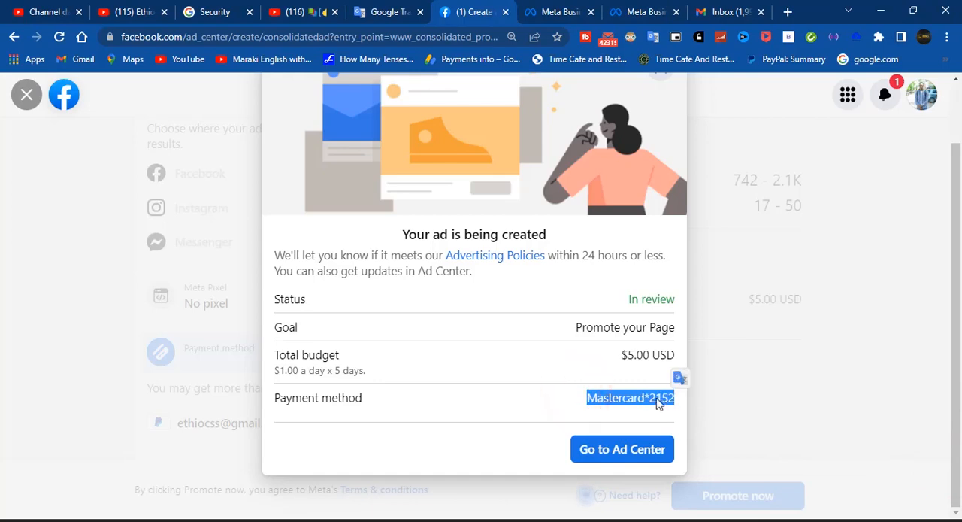
{"action": "left_click", "coordinate": [576, 398]}
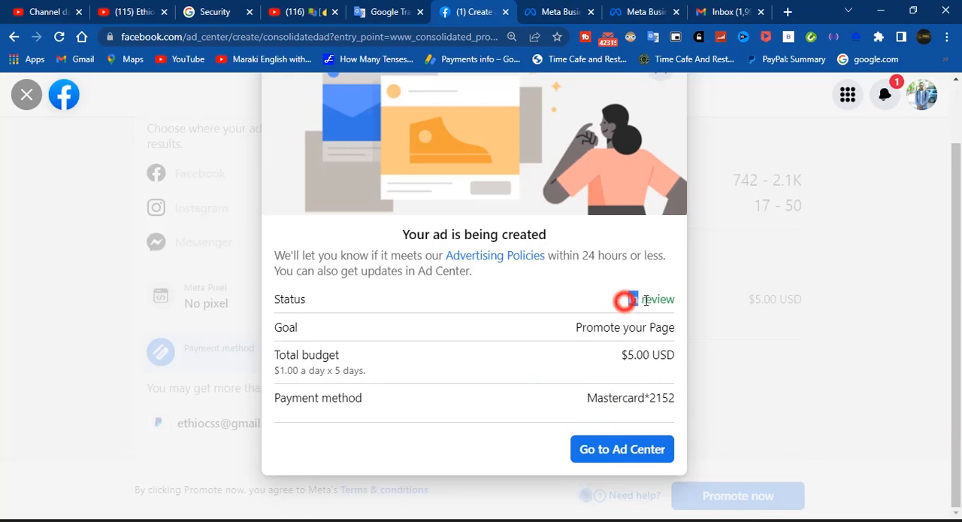
{"action": "triple_click", "coordinate": [624, 301]}
{"action": "left_click", "coordinate": [615, 299]}
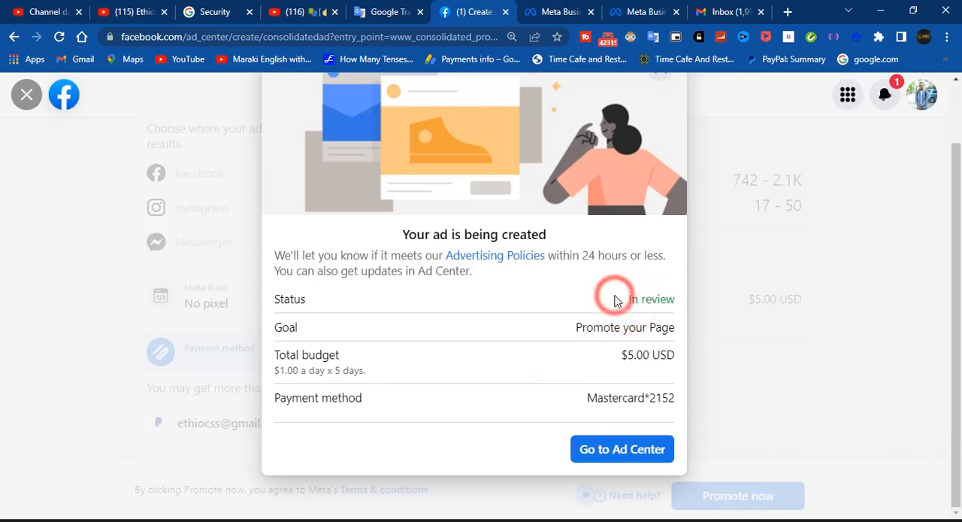
{"action": "left_click_drag", "start_coordinate": [574, 254], "coordinate": [597, 256]}
{"action": "left_click", "coordinate": [597, 262]}
{"action": "left_click_drag", "start_coordinate": [626, 301], "coordinate": [677, 300]}
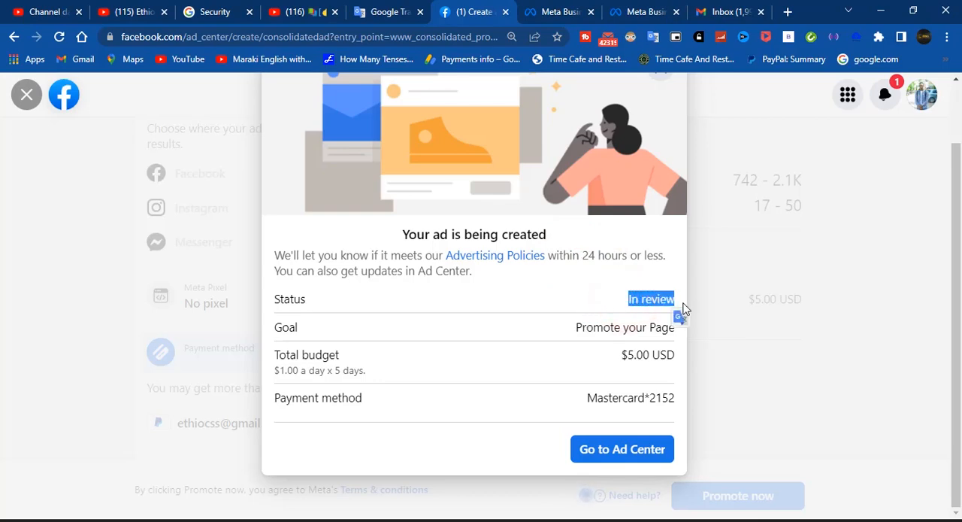
{"action": "left_click", "coordinate": [638, 301]}
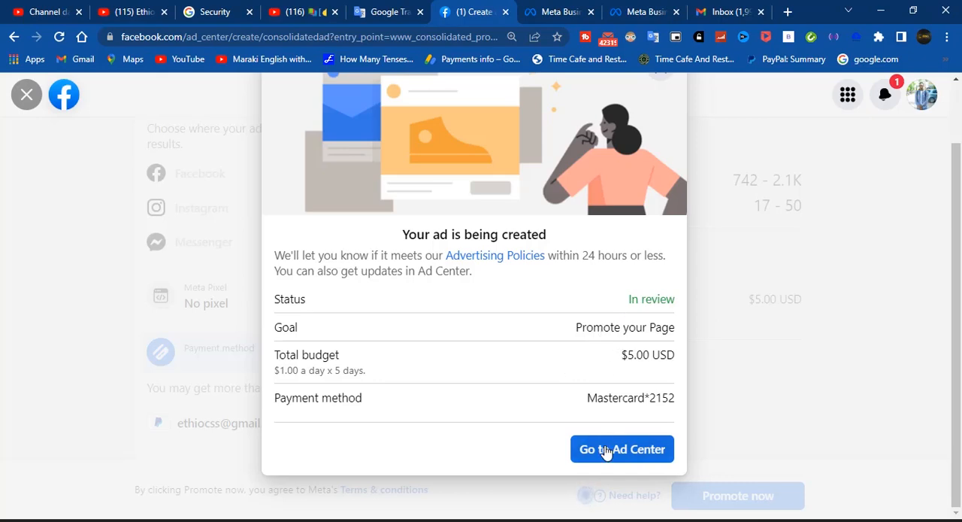
Go to the Ad Center and check the delivery status of the first boosted Instagram post in the ads list
{"action": "left_click", "coordinate": [629, 455]}
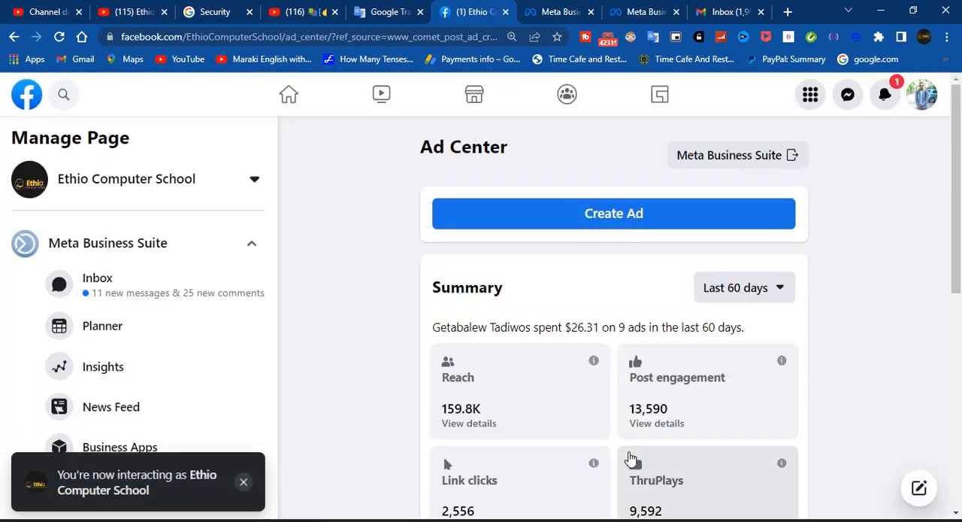
{"action": "scroll", "coordinate": [447, 328], "scroll_direction": "down", "scroll_amount": 10}
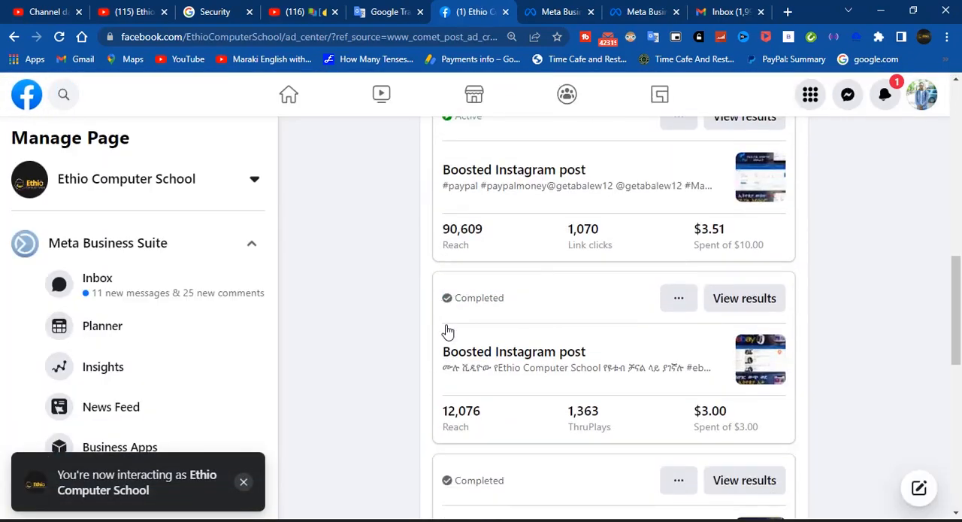
{"action": "scroll", "coordinate": [447, 328], "scroll_direction": "up", "scroll_amount": 1}
{"action": "scroll", "coordinate": [447, 328], "scroll_direction": "up", "scroll_amount": 1}
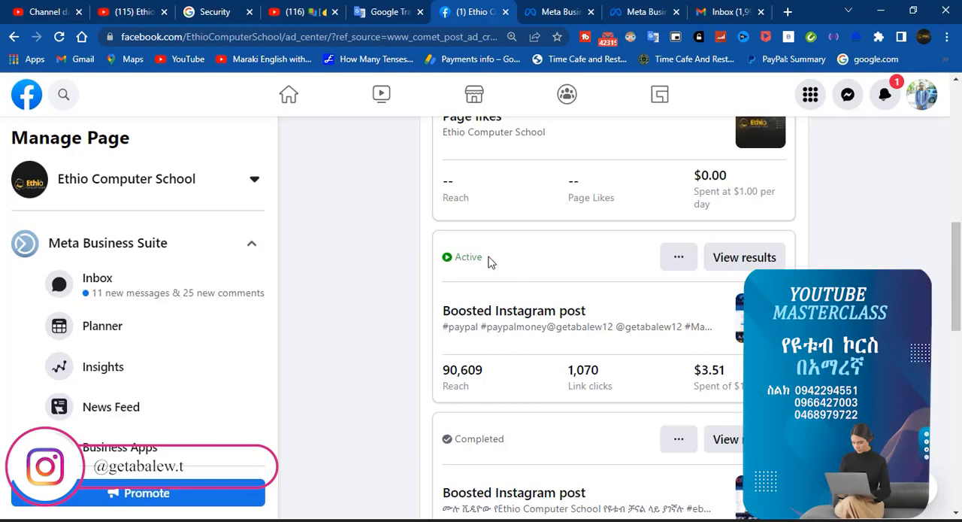
{"action": "left_click_drag", "start_coordinate": [487, 256], "coordinate": [460, 258]}
{"action": "left_click", "coordinate": [369, 274]}
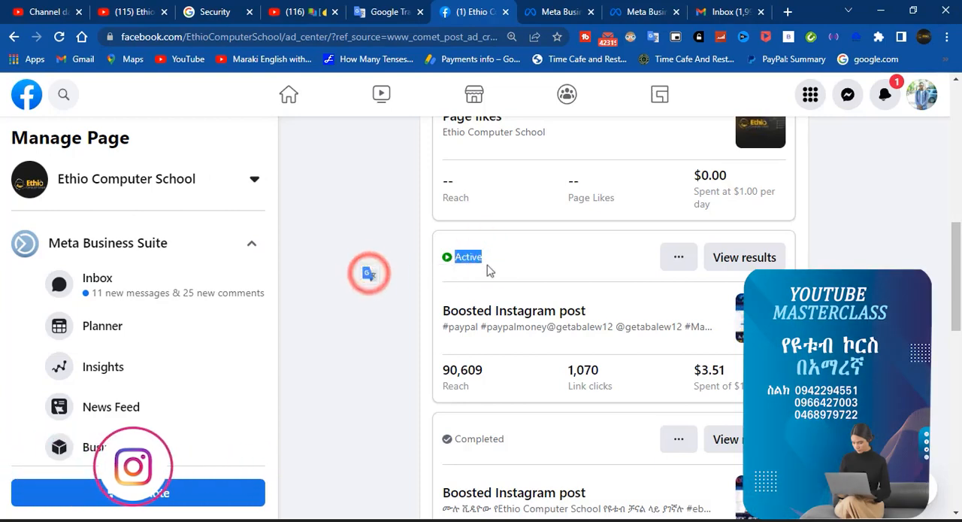
Examine the active boosted Instagram post's total budget and the status of the boosted Instagram post listed after it
{"action": "scroll", "coordinate": [495, 264], "scroll_direction": "up", "scroll_amount": 1}
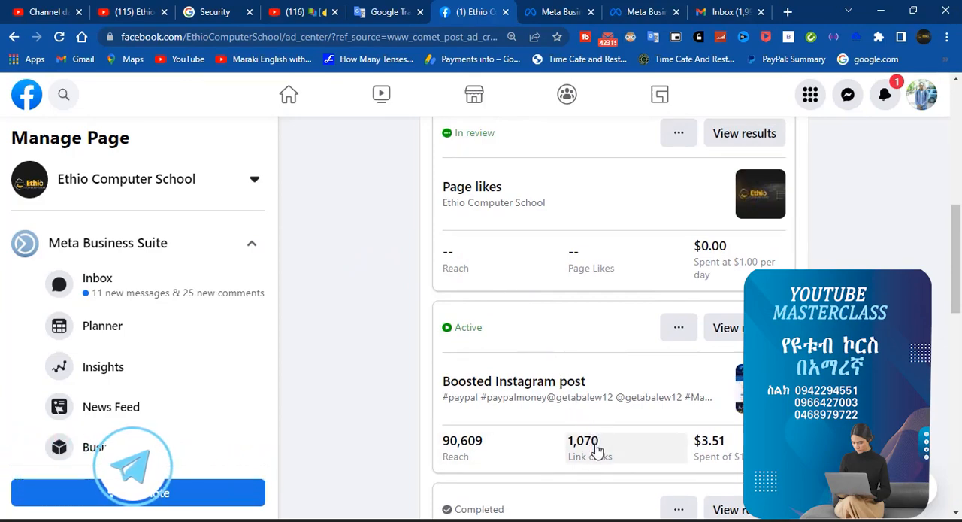
{"action": "scroll", "coordinate": [596, 450], "scroll_direction": "down", "scroll_amount": 1}
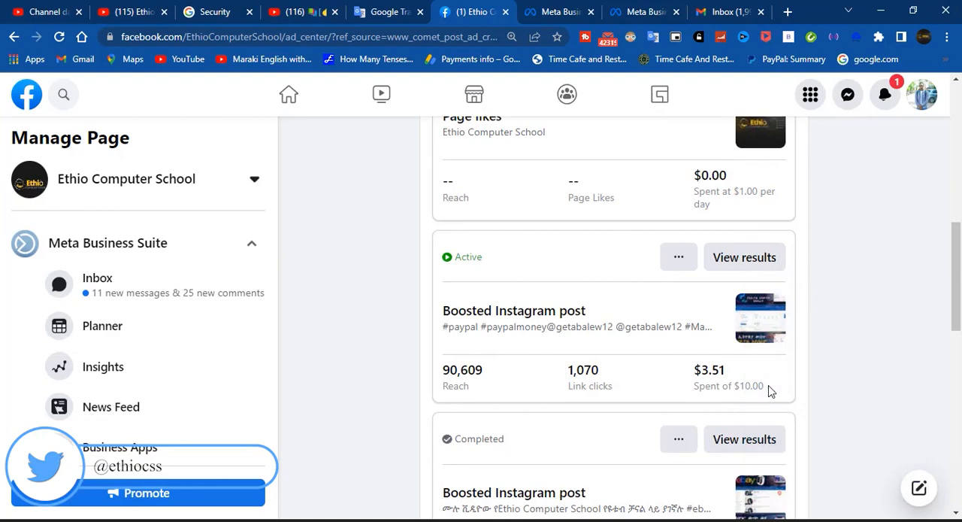
{"action": "left_click_drag", "start_coordinate": [766, 387], "coordinate": [733, 386]}
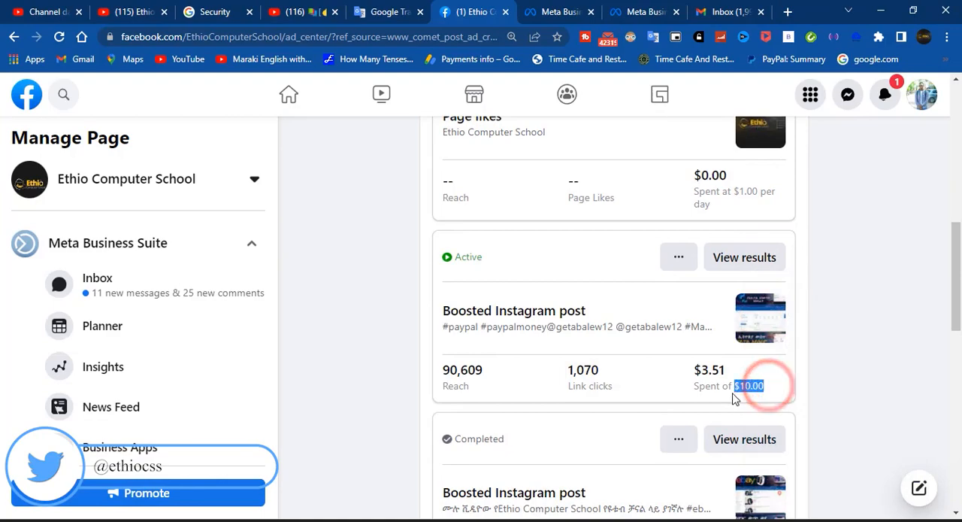
{"action": "left_click", "coordinate": [364, 330]}
{"action": "scroll", "coordinate": [514, 333], "scroll_direction": "down", "scroll_amount": 2}
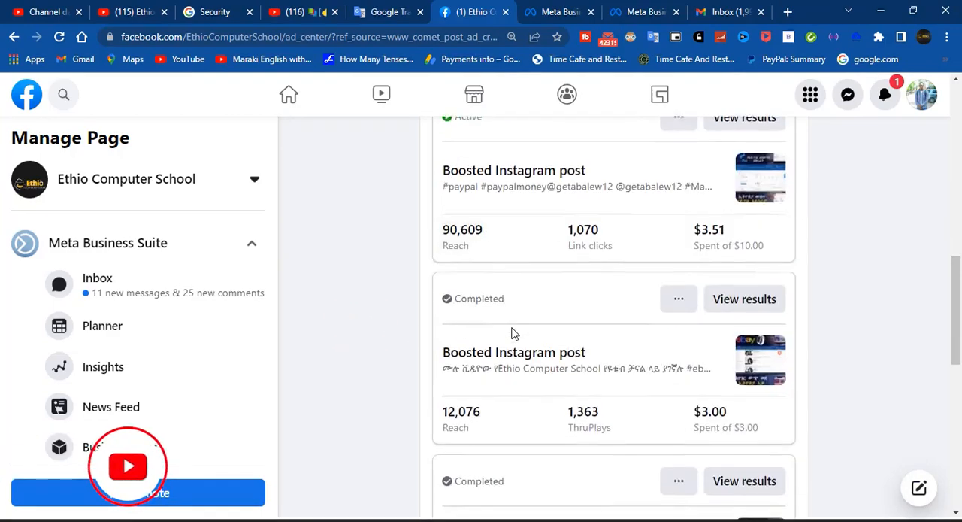
{"action": "scroll", "coordinate": [514, 333], "scroll_direction": "up", "scroll_amount": 2}
{"action": "scroll", "coordinate": [515, 334], "scroll_direction": "down", "scroll_amount": 2}
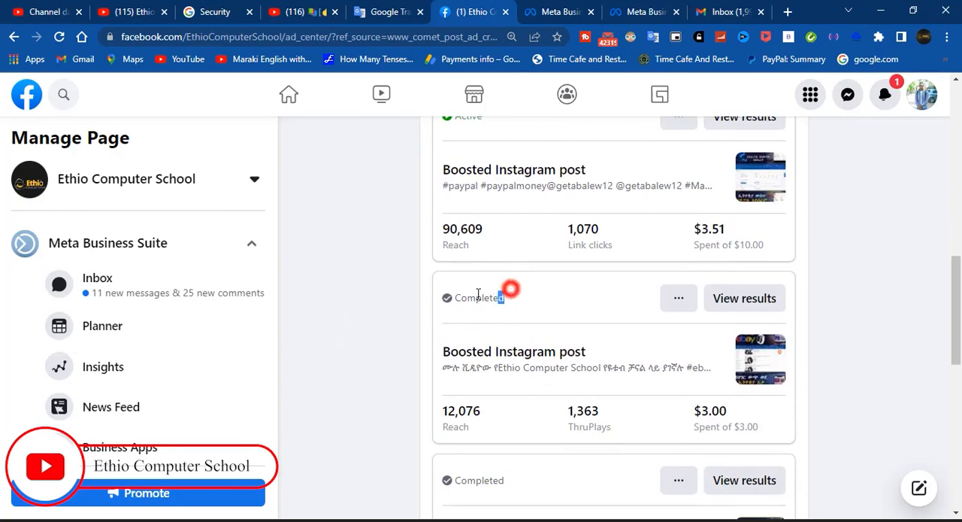
{"action": "left_click_drag", "start_coordinate": [478, 294], "coordinate": [451, 307]}
{"action": "left_click", "coordinate": [423, 307]}
{"action": "scroll", "coordinate": [522, 359], "scroll_direction": "up", "scroll_amount": 4}
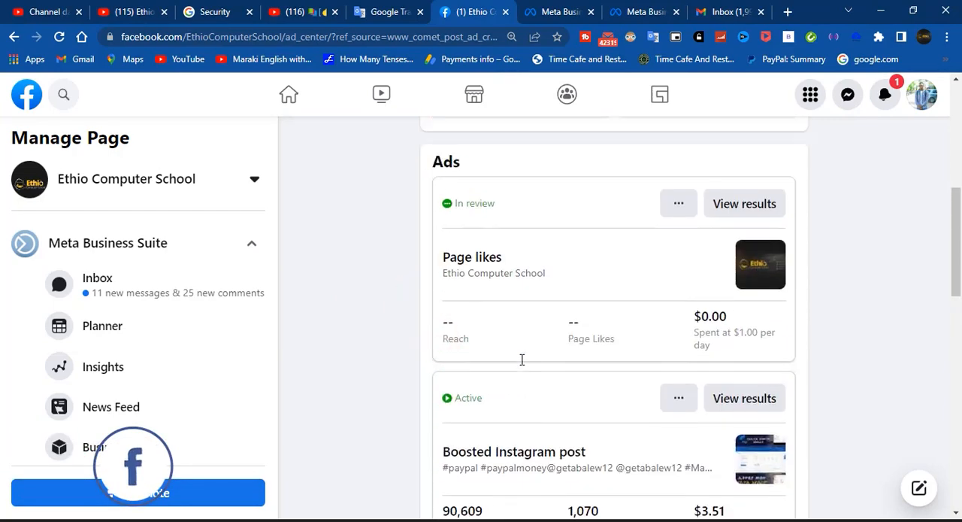
Compare the amount spent on the Page likes ad with the spending and budget of the active boosted Instagram post
{"action": "scroll", "coordinate": [521, 359], "scroll_direction": "up", "scroll_amount": 1}
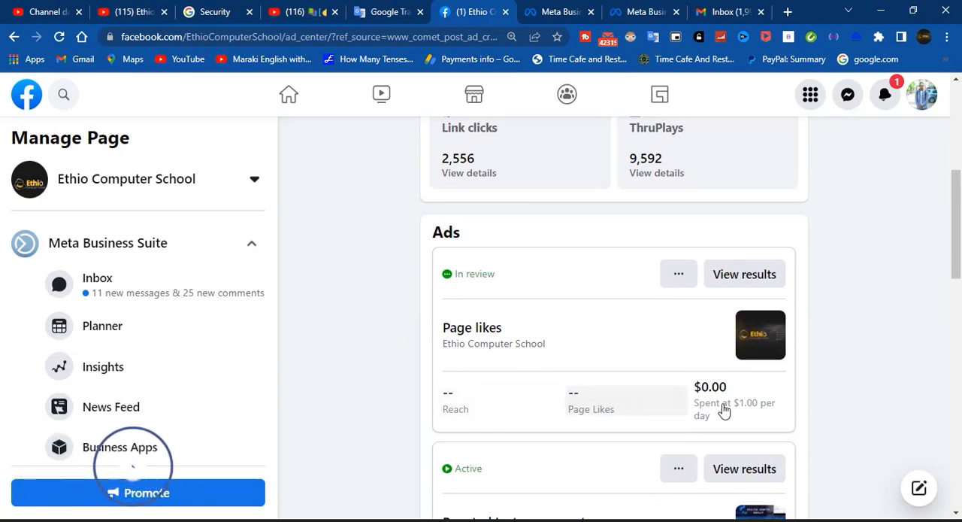
{"action": "scroll", "coordinate": [723, 405], "scroll_direction": "down", "scroll_amount": 1}
{"action": "scroll", "coordinate": [723, 404], "scroll_direction": "down", "scroll_amount": 2}
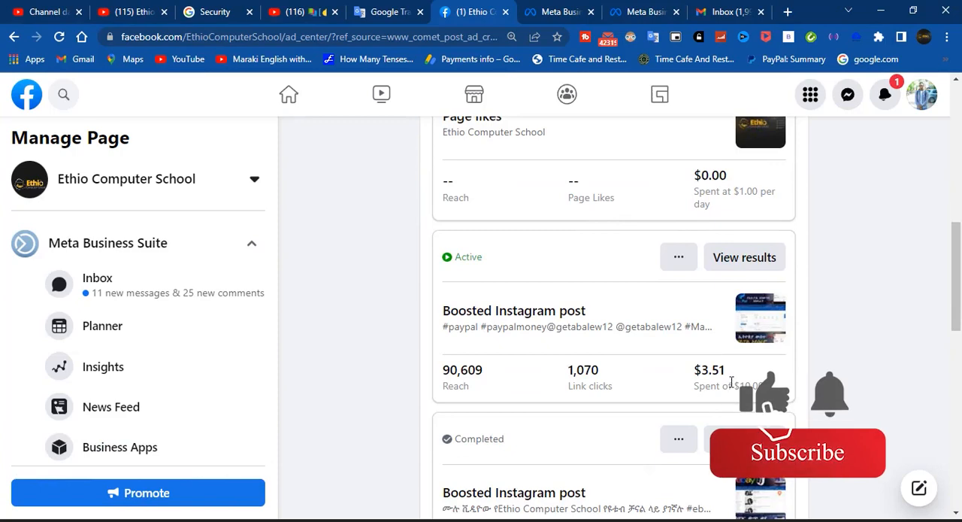
{"action": "left_click_drag", "start_coordinate": [726, 370], "coordinate": [692, 371]}
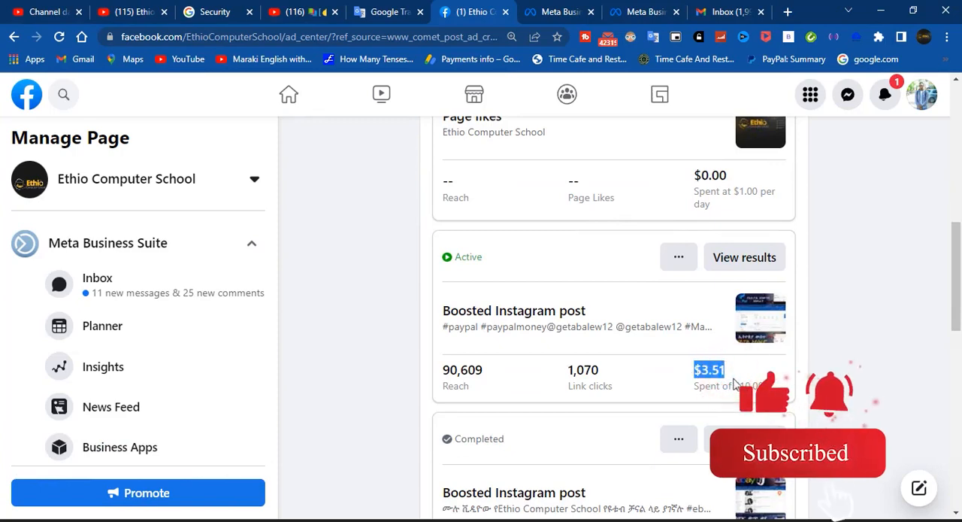
{"action": "left_click", "coordinate": [690, 367]}
{"action": "left_click_drag", "start_coordinate": [690, 368], "coordinate": [730, 370]}
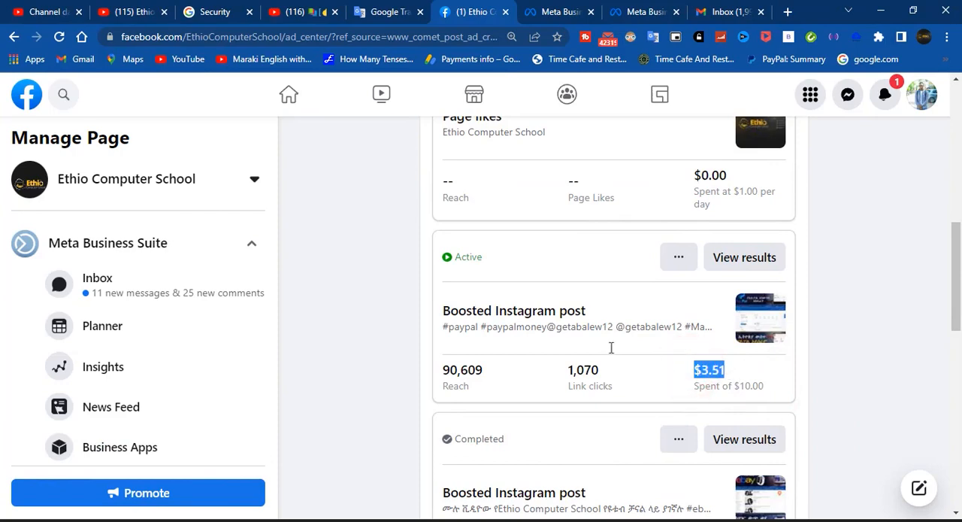
{"action": "scroll", "coordinate": [612, 347], "scroll_direction": "up", "scroll_amount": 3}
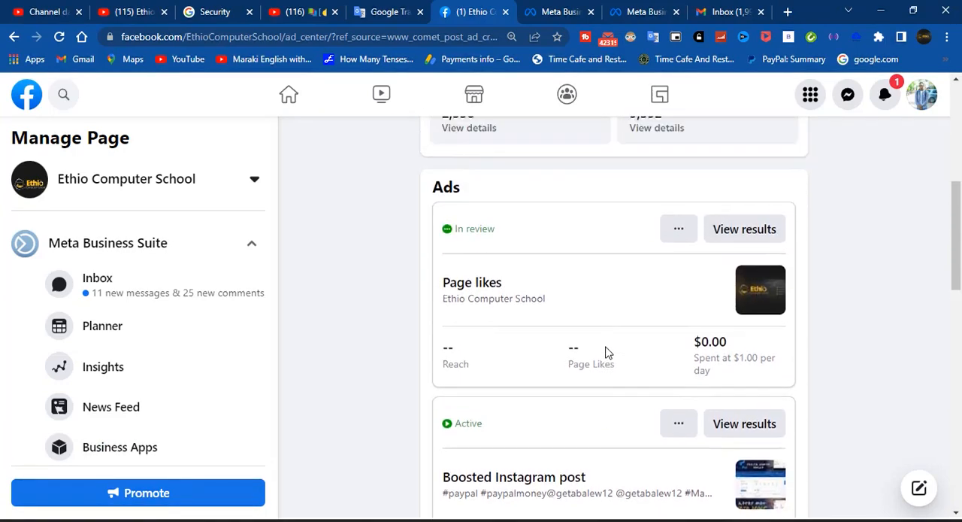
{"action": "scroll", "coordinate": [607, 353], "scroll_direction": "up", "scroll_amount": 1}
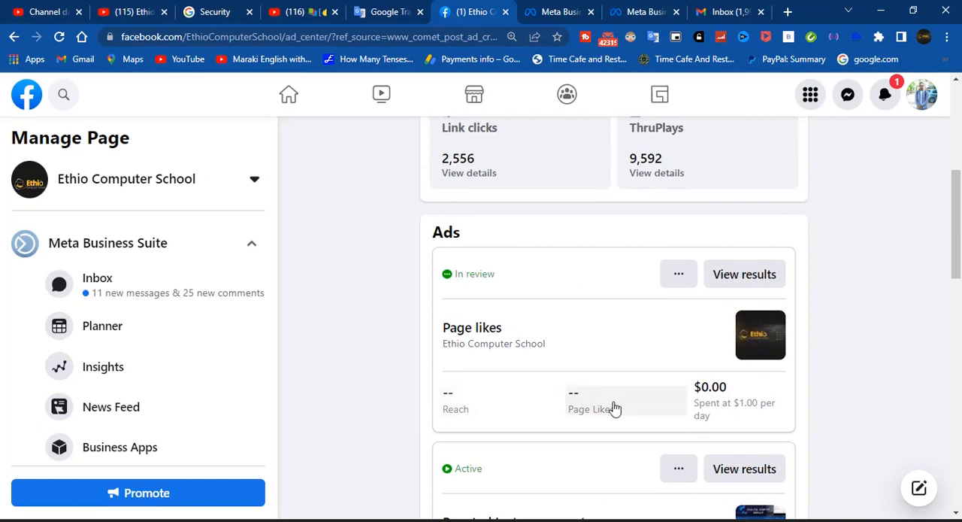
{"action": "left_click_drag", "start_coordinate": [740, 387], "coordinate": [698, 387]}
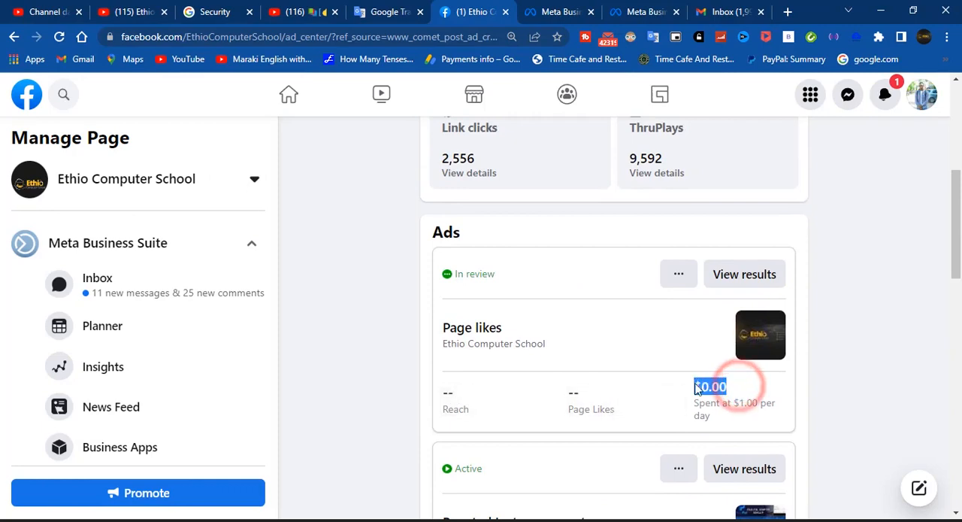
{"action": "left_click", "coordinate": [738, 390]}
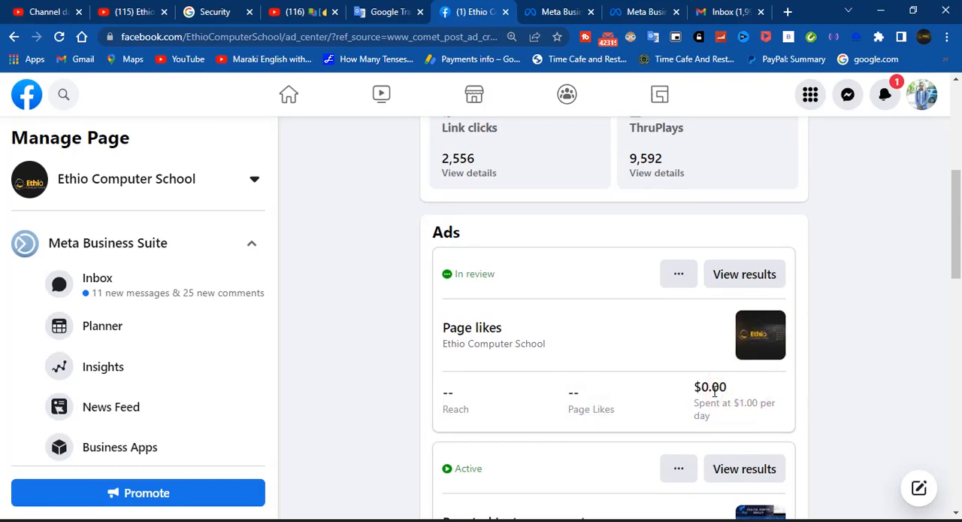
{"action": "scroll", "coordinate": [717, 404], "scroll_direction": "up", "scroll_amount": 3}
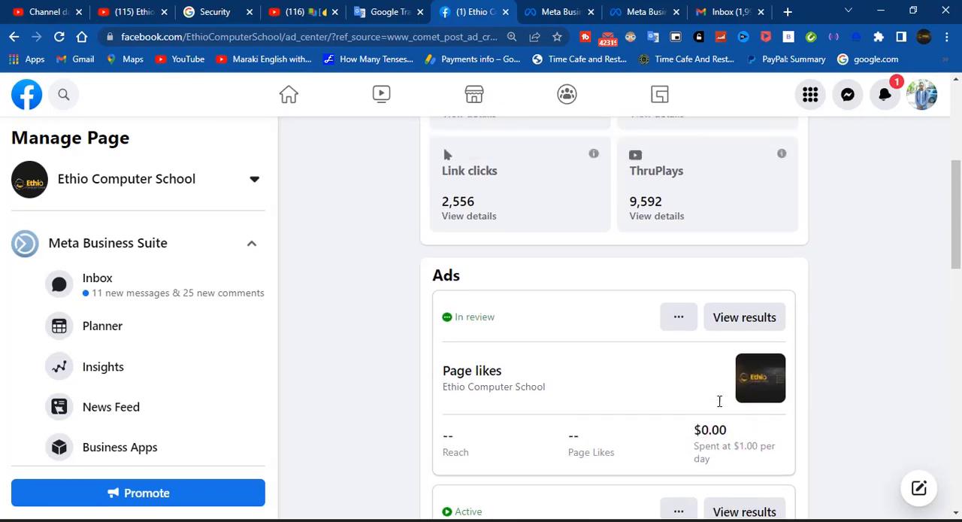
{"action": "scroll", "coordinate": [524, 352], "scroll_direction": "down", "scroll_amount": 1}
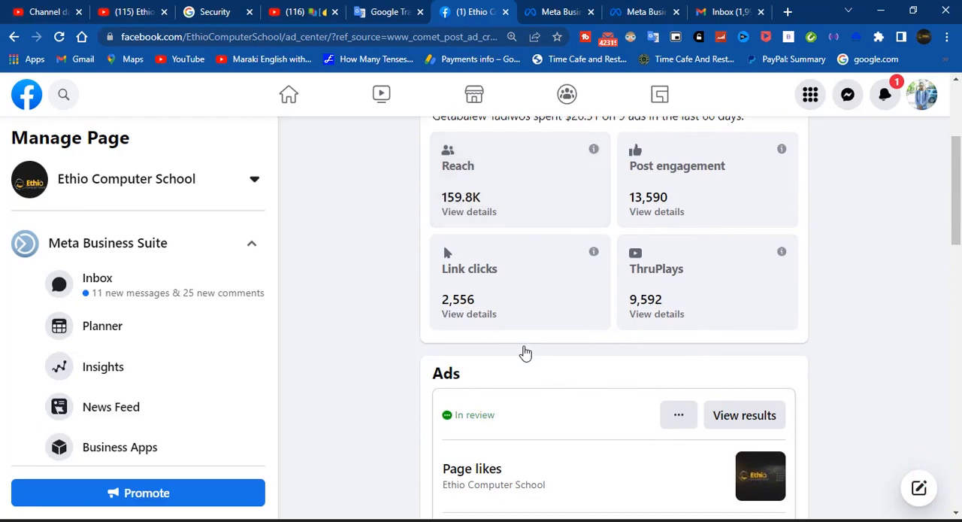